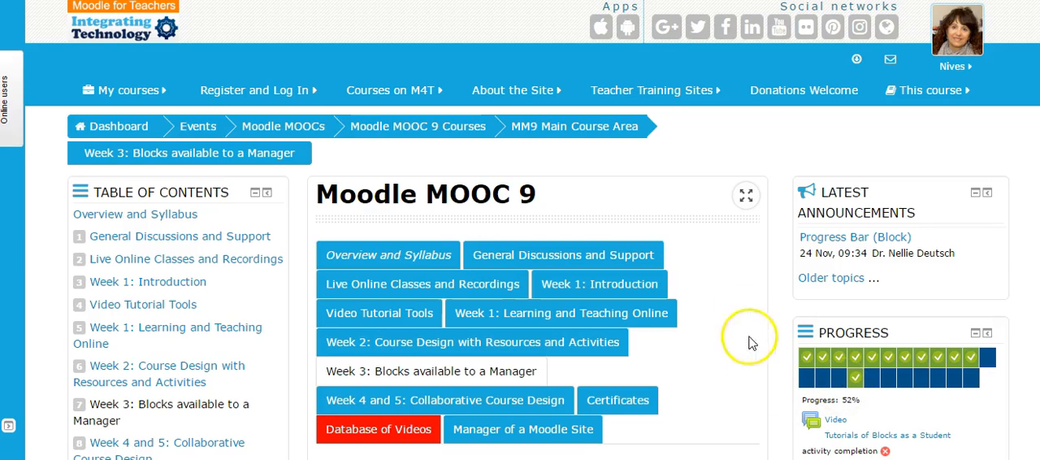
- Open the MM9: Manager Practice Area course and read the week 3 instructions around the embedded video
mouse_move(142, 109)
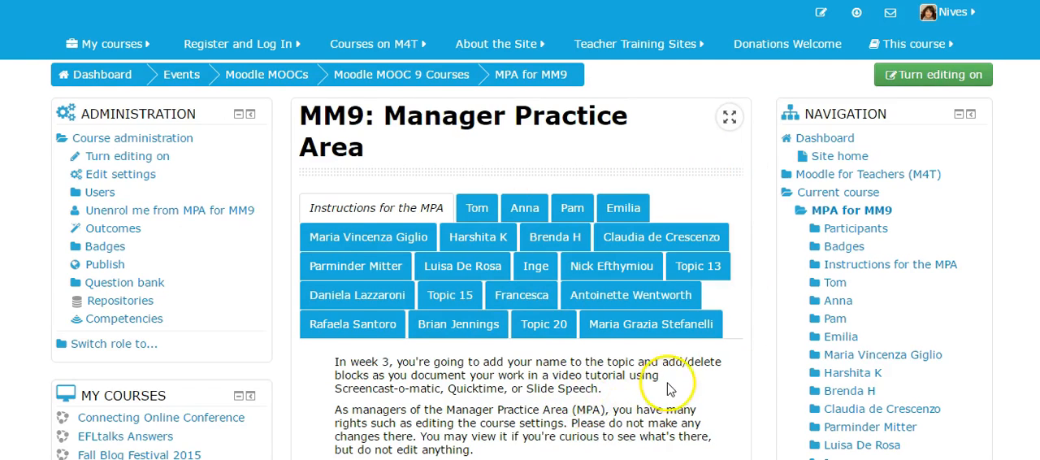
scroll(666, 390, down, 3)
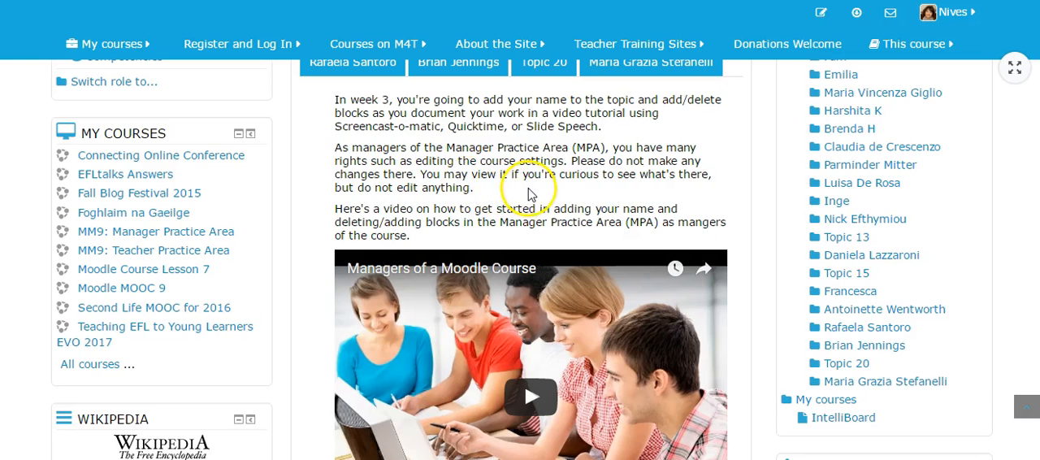
scroll(528, 187, down, 1)
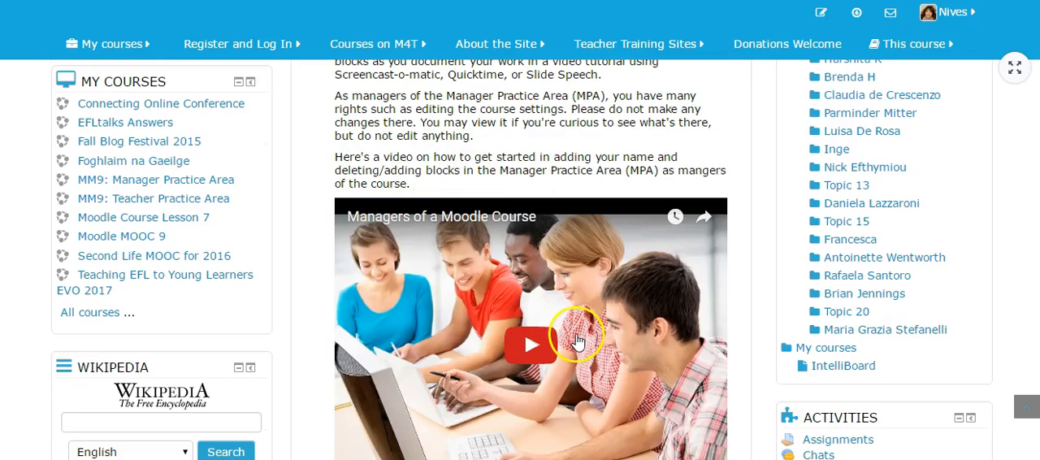
scroll(567, 329, down, 2)
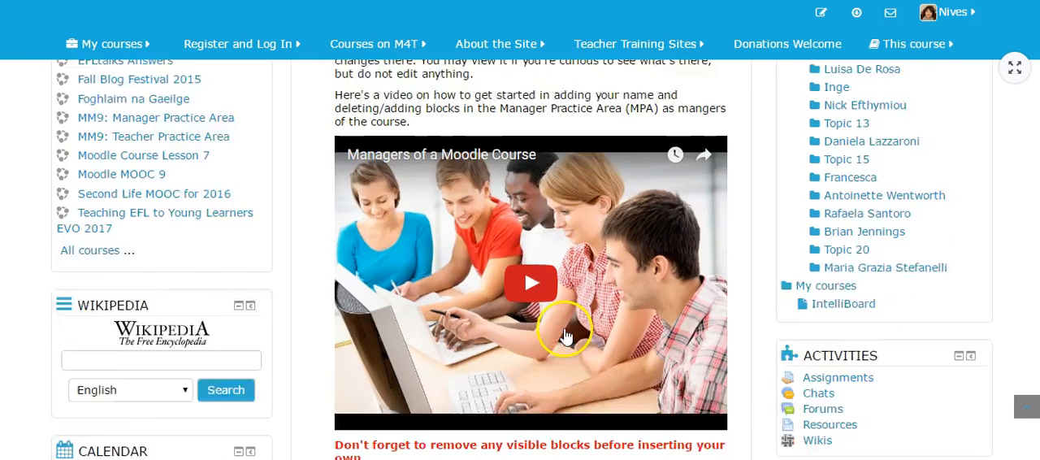
scroll(587, 315, up, 2)
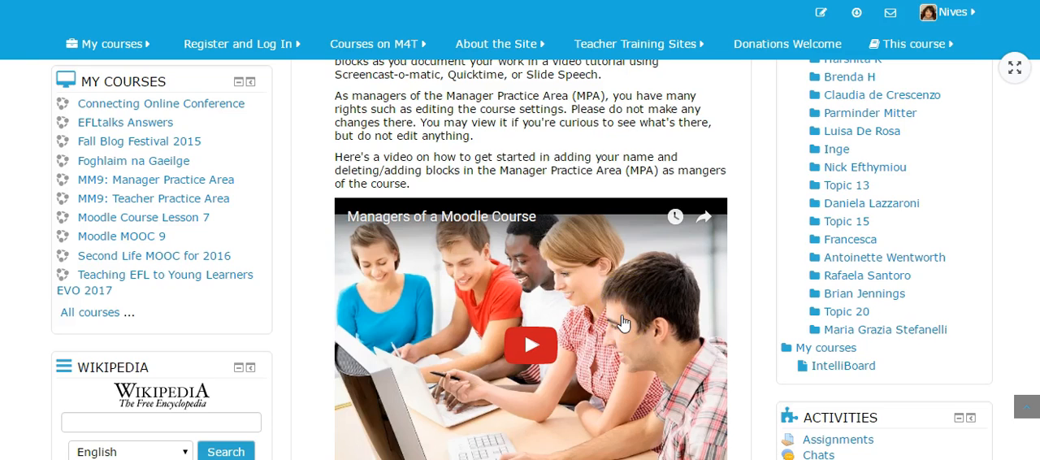
scroll(622, 323, up, 5)
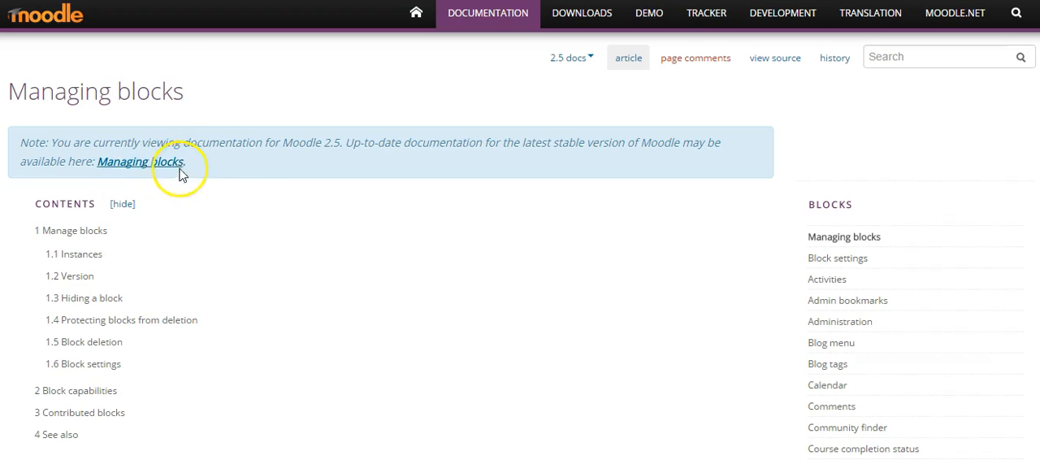
- Read the Managing blocks page in the Moodle documentation, from Manage blocks through the Block capabilities section
scroll(309, 227, down, 1)
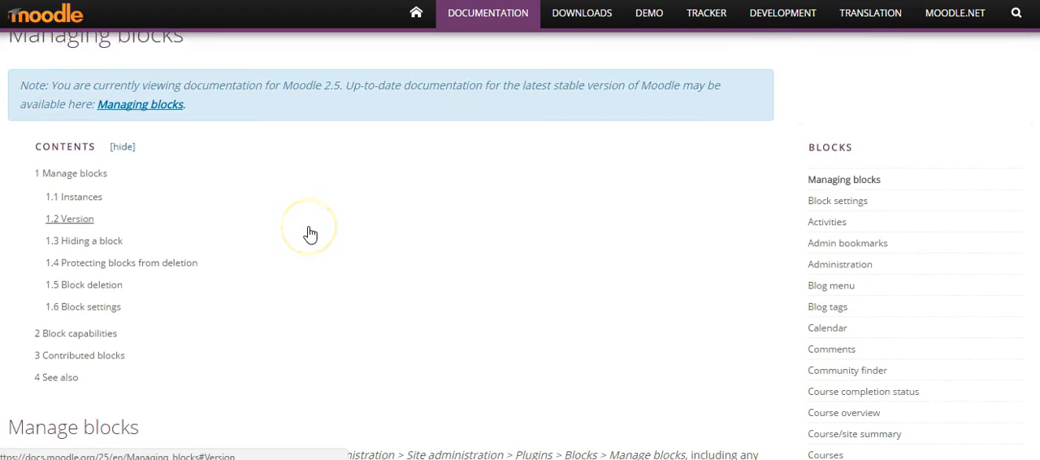
scroll(309, 234, down, 1)
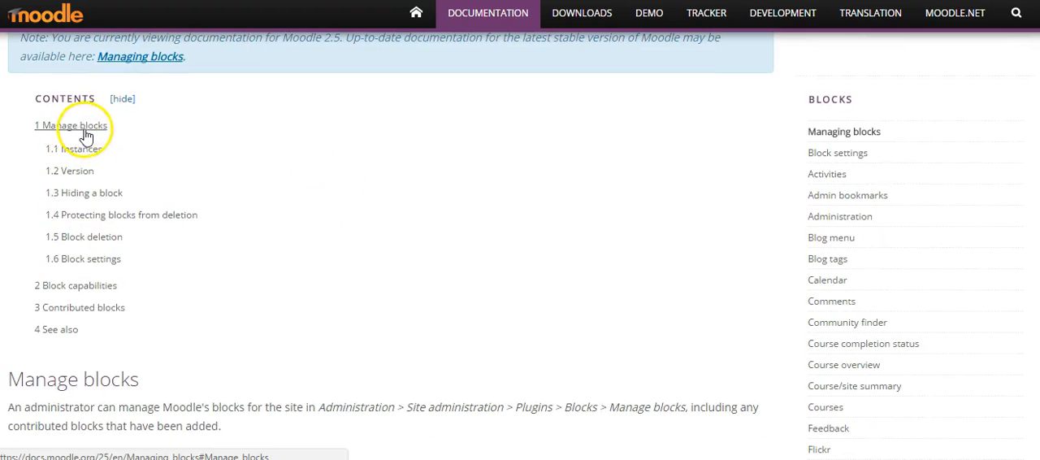
scroll(300, 235, down, 3)
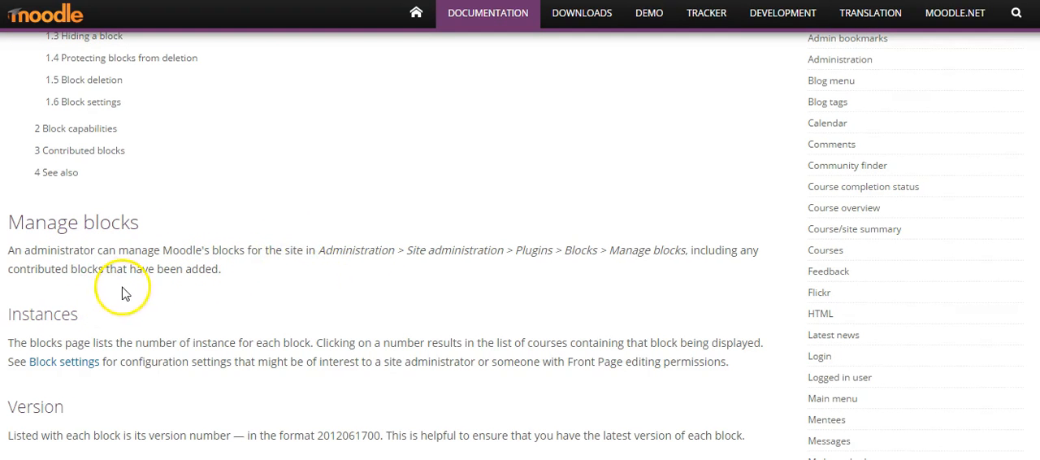
scroll(363, 298, down, 3)
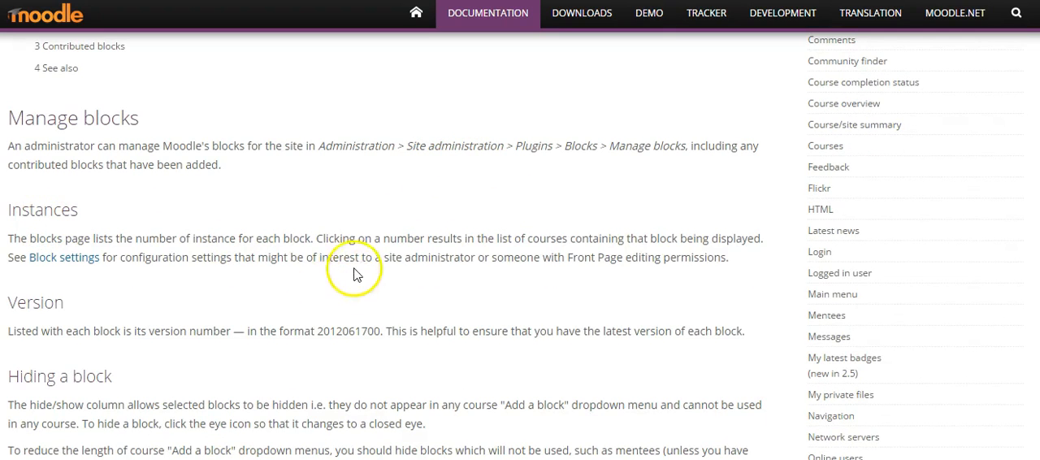
scroll(350, 272, down, 3)
scroll(243, 244, down, 1)
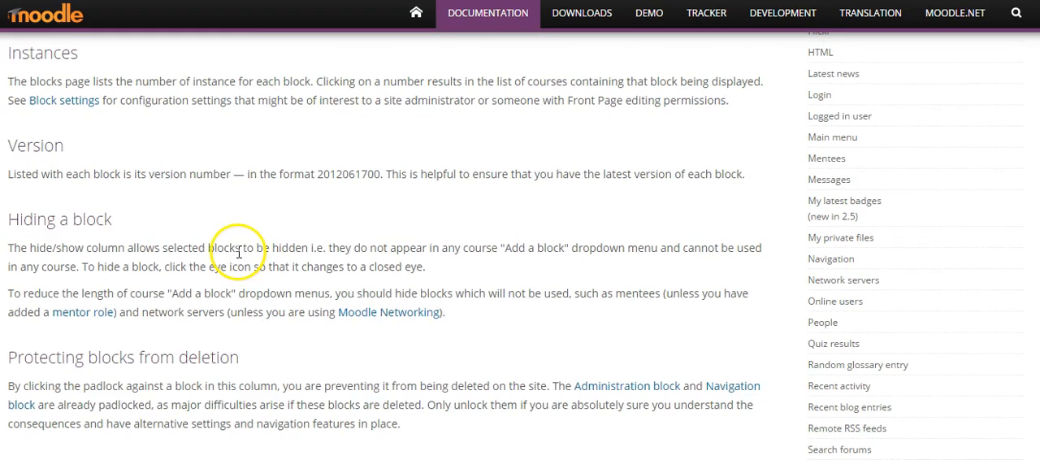
scroll(242, 255, down, 1)
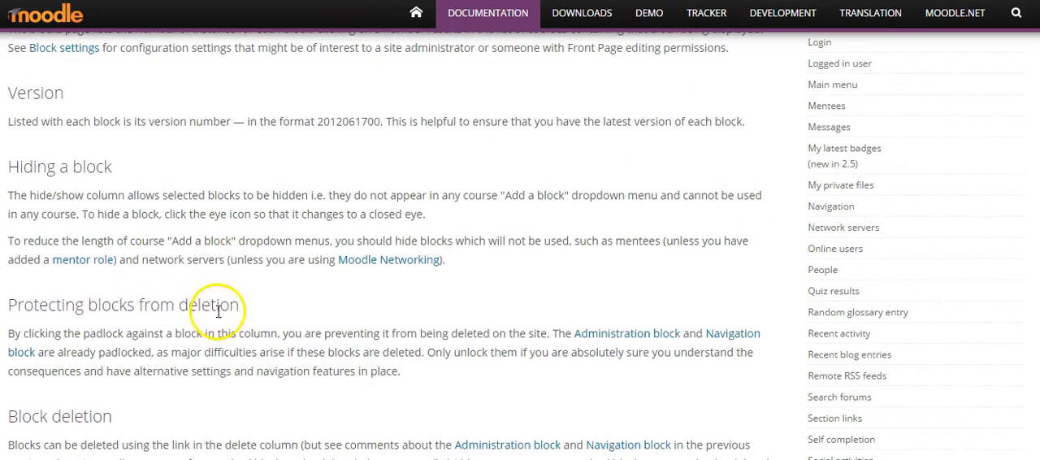
scroll(427, 308, down, 2)
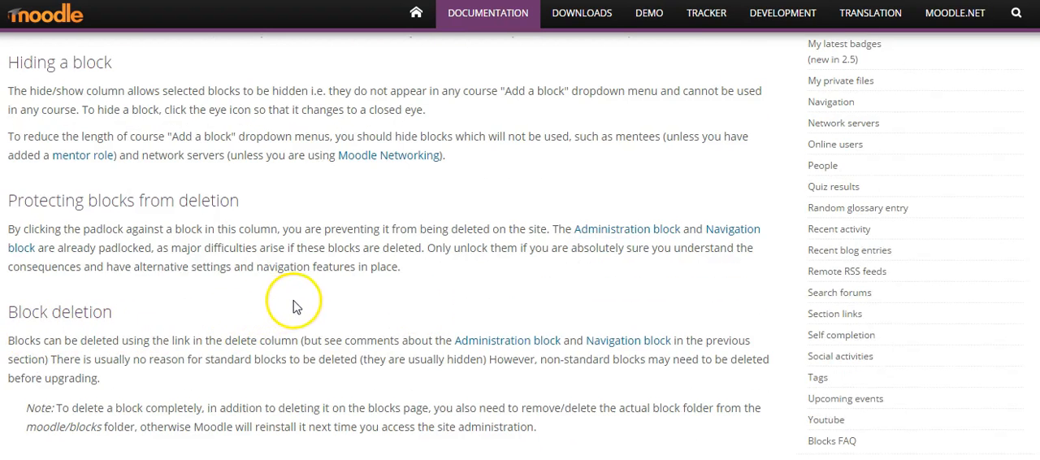
scroll(305, 303, down, 2)
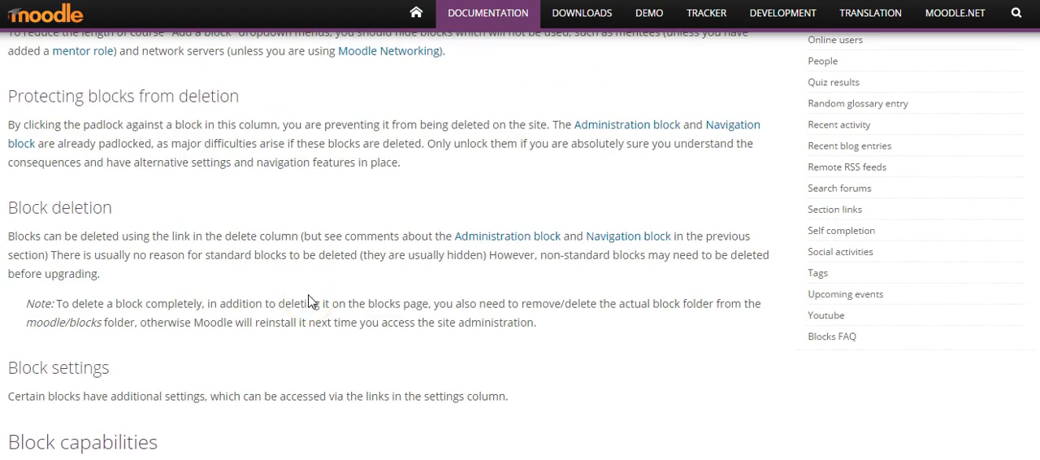
scroll(309, 300, down, 4)
click(99, 262)
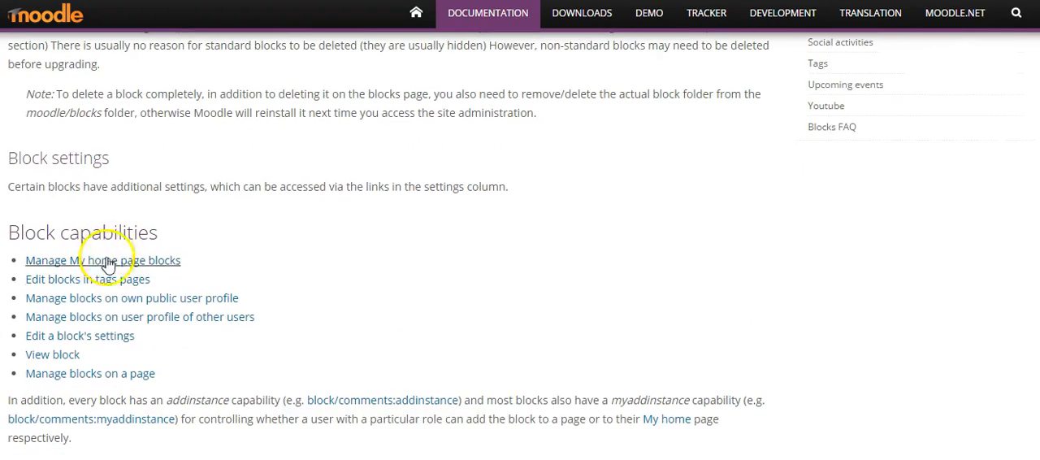
scroll(443, 295, down, 7)
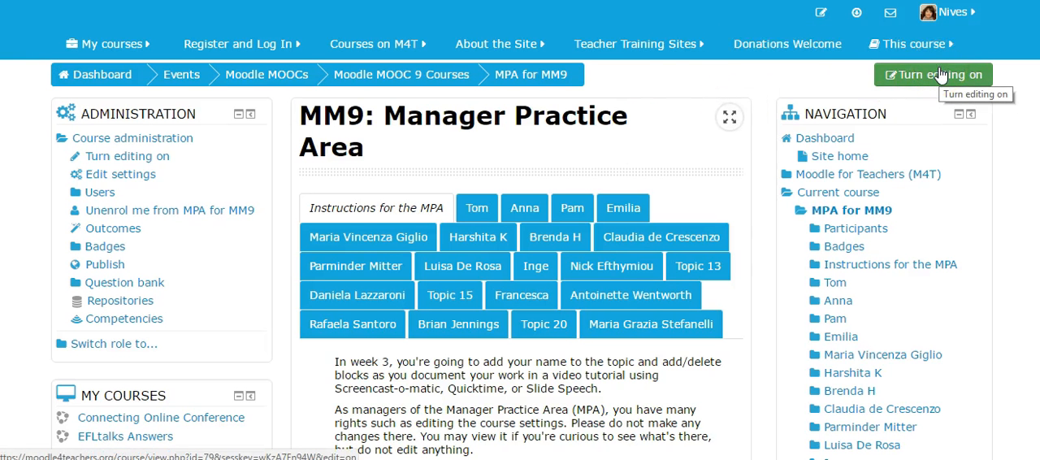
- Turn on editing for the Manager Practice Area course and open Topic 15
click(939, 74)
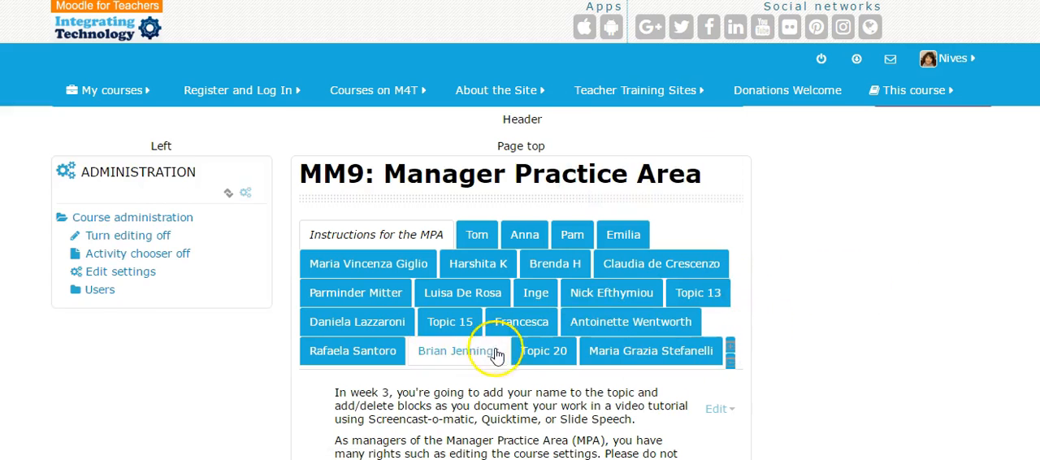
click(704, 293)
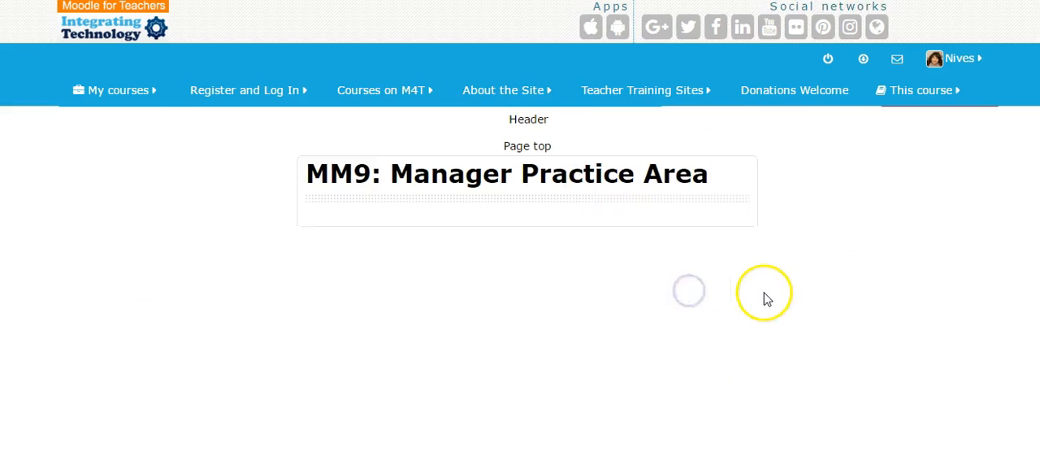
click(455, 224)
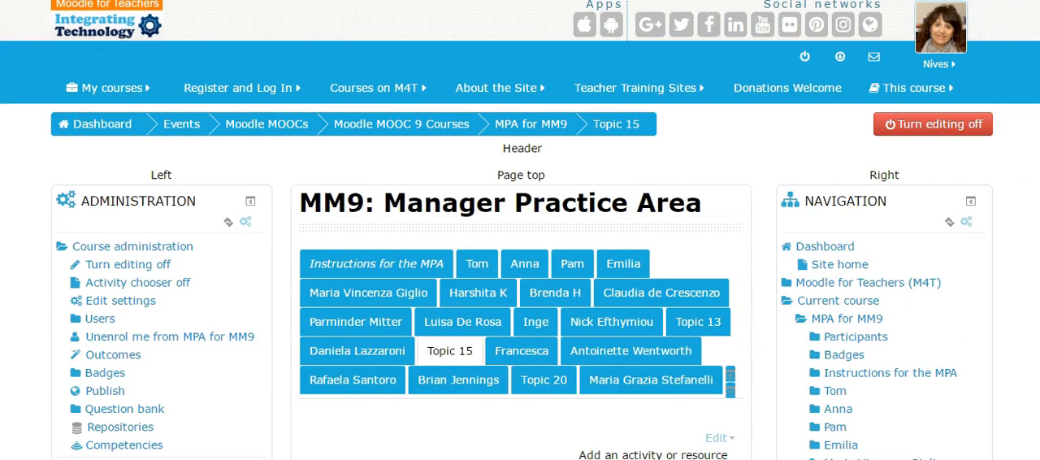
- Edit the Topic 15 section, disable its default section name and name it "Blocks as a Manager"
scroll(626, 336, down, 2)
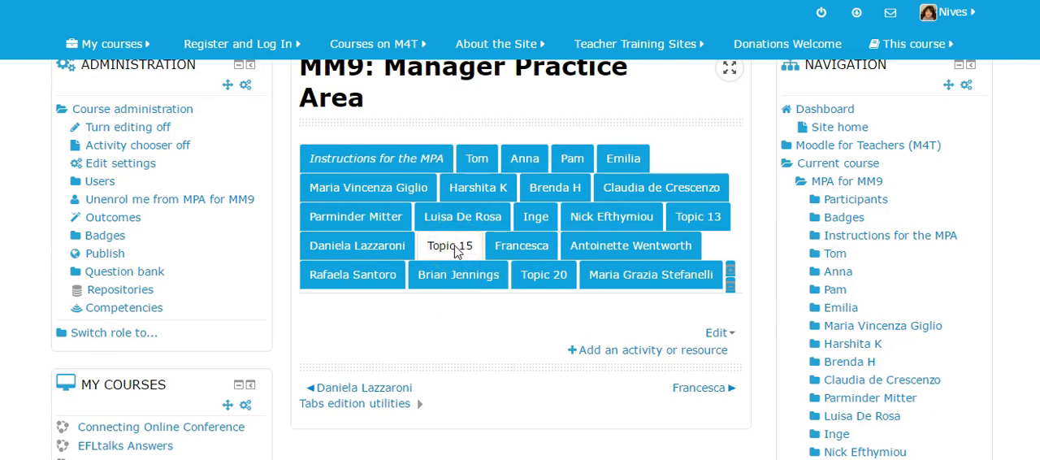
click(731, 335)
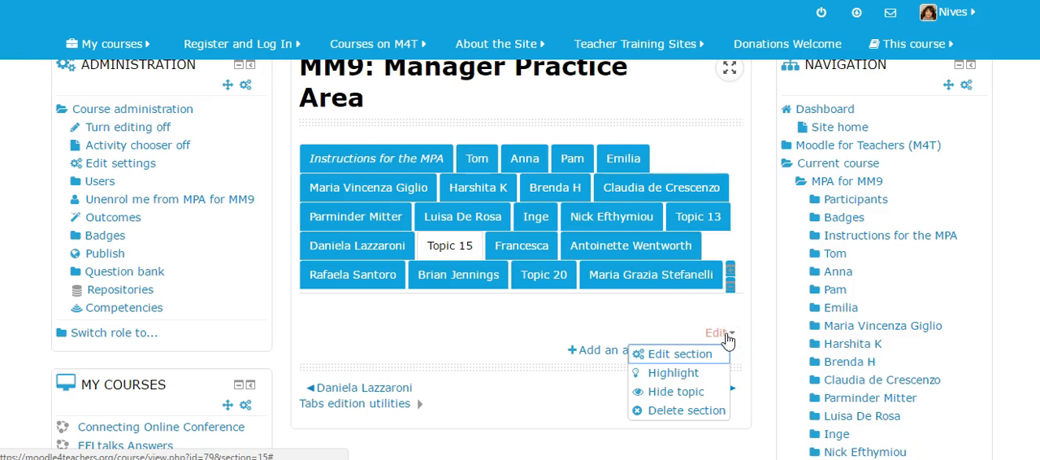
click(668, 371)
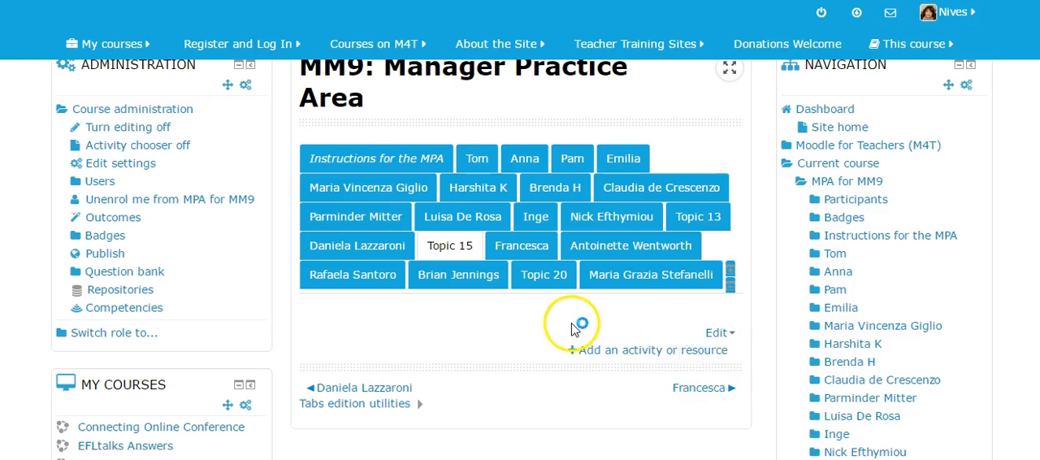
scroll(515, 281, down, 2)
click(309, 240)
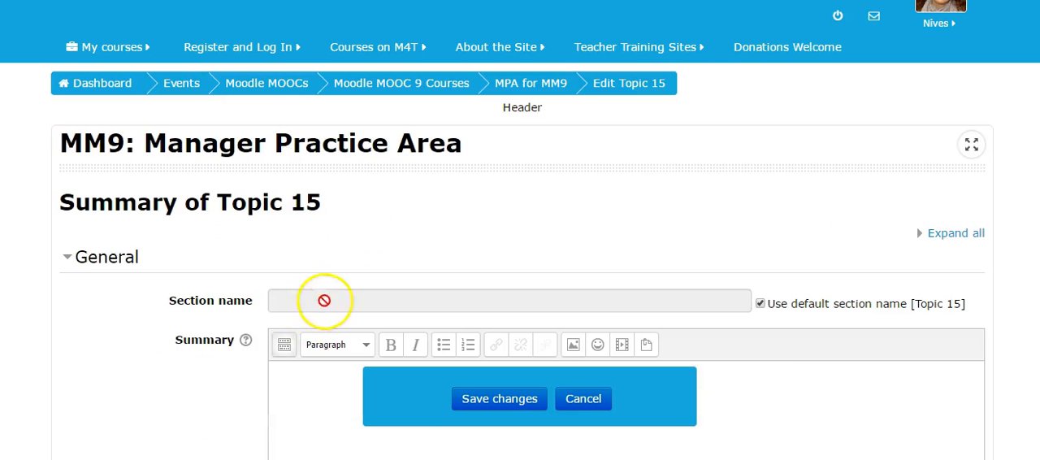
click(760, 303)
click(367, 305)
text(Blocks as a Manager)
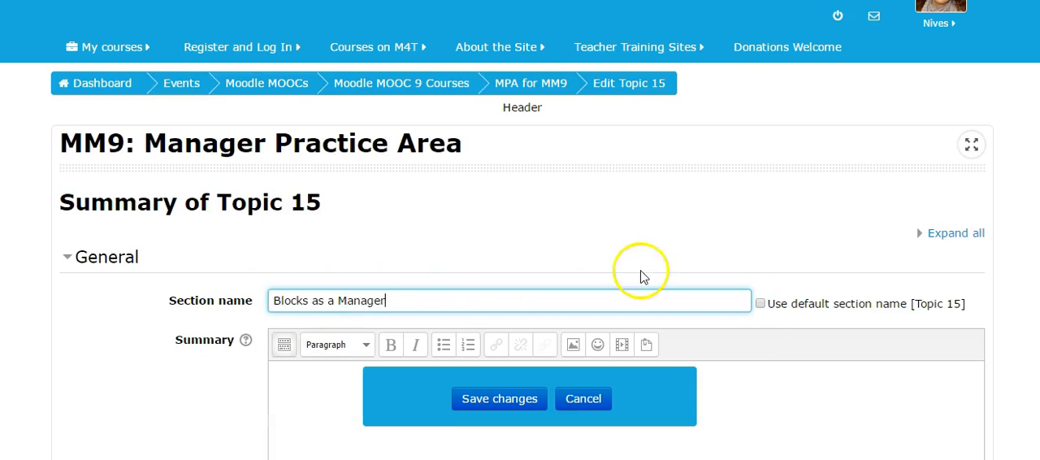
- Check the font color help, and set the tab's font color to Red and background color to Light blue
scroll(642, 276, down, 15)
click(246, 176)
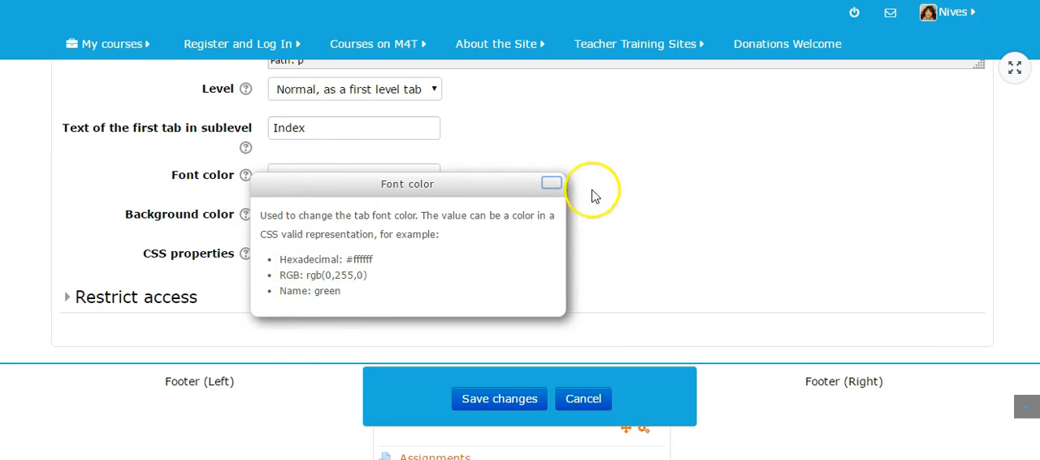
click(551, 182)
click(295, 172)
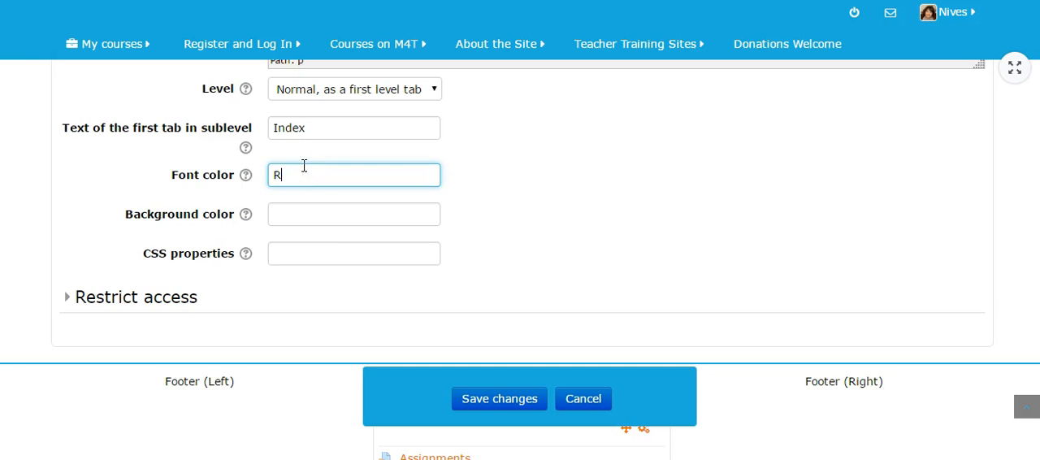
click(319, 213)
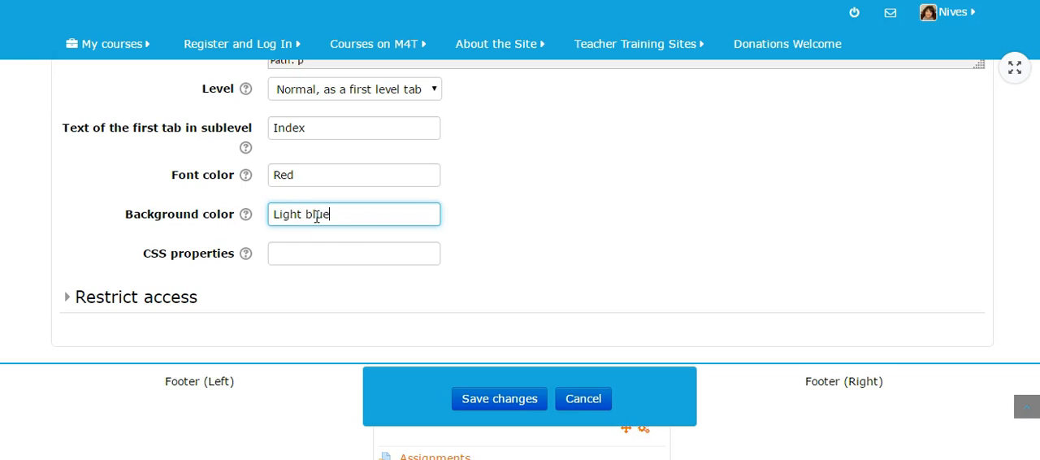
- Expand the section's access restriction settings and save the section changes without adding a restriction
click(73, 299)
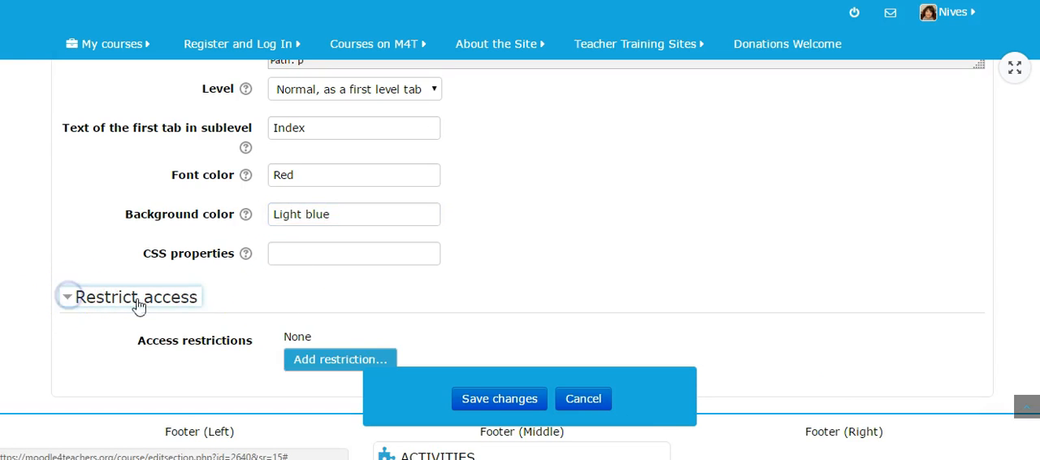
scroll(365, 309, down, 1)
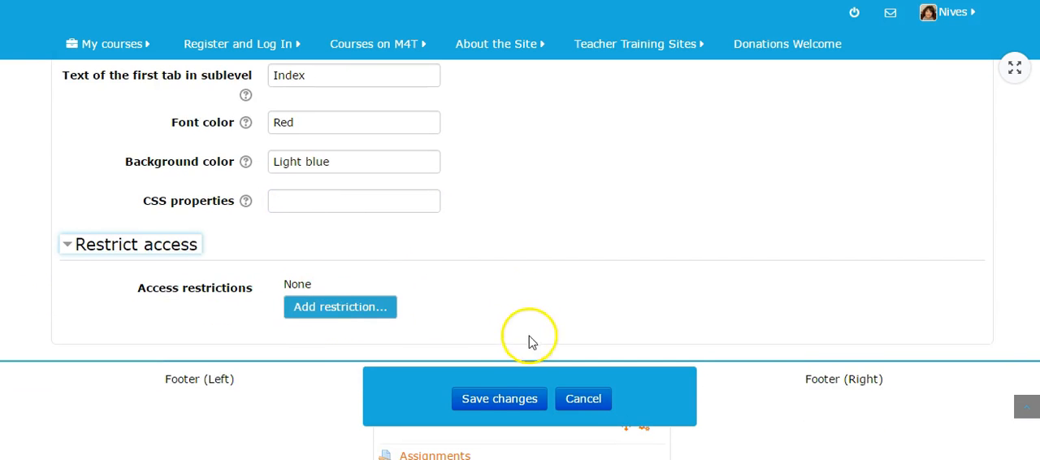
click(502, 399)
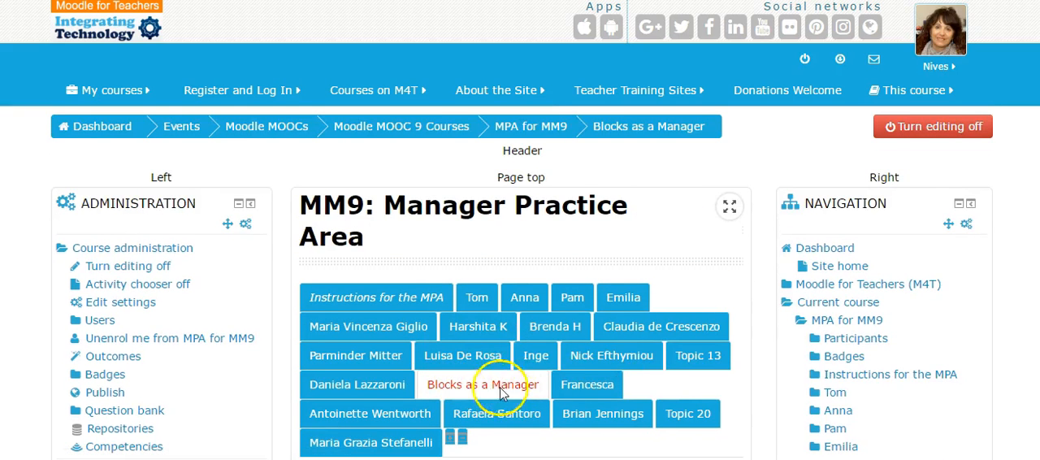
- Look through the activities and resources available for the "Blocks as a Manager" topic, and close the list without adding one
scroll(559, 385, down, 2)
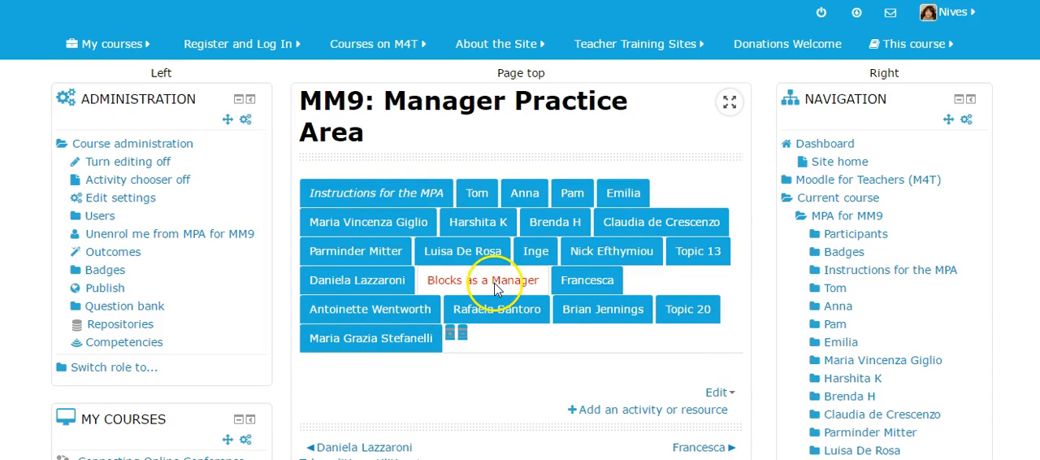
scroll(611, 272, down, 3)
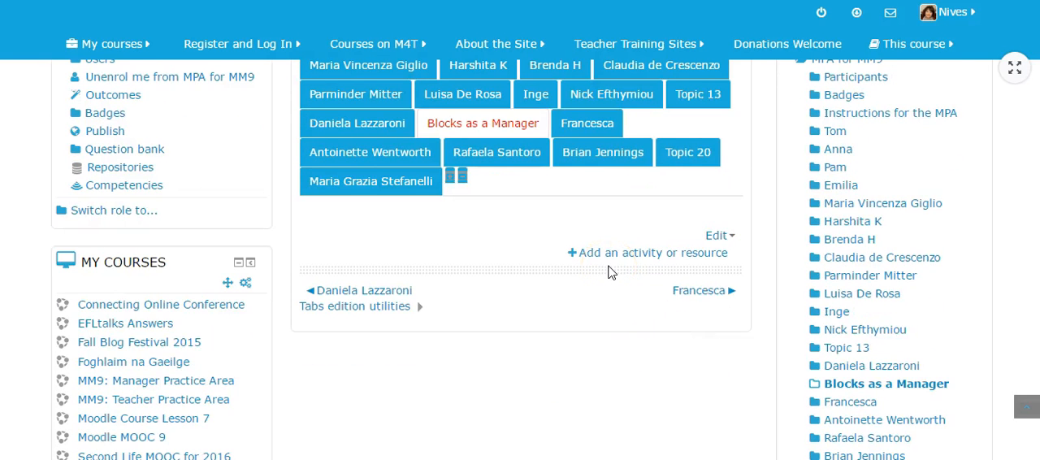
click(611, 256)
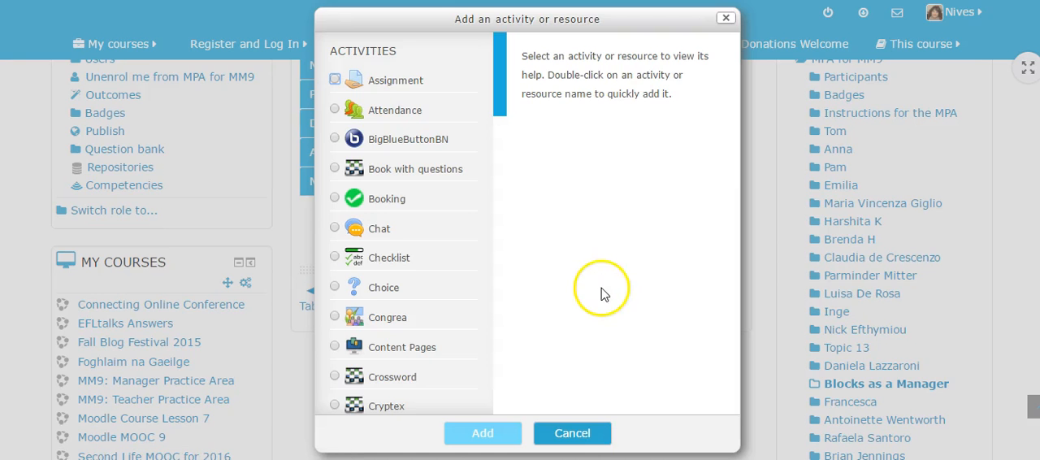
drag(495, 101, 481, 320)
scroll(478, 340, down, 3)
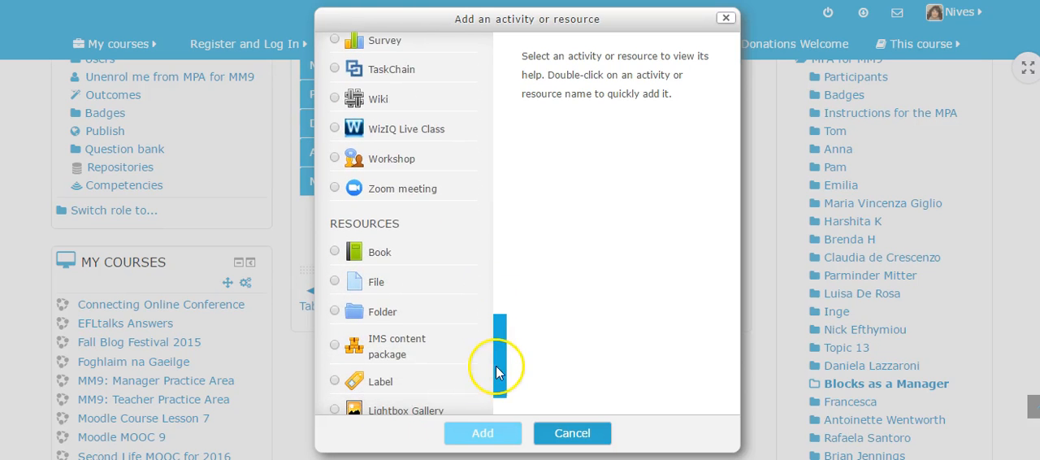
drag(498, 373, 496, 394)
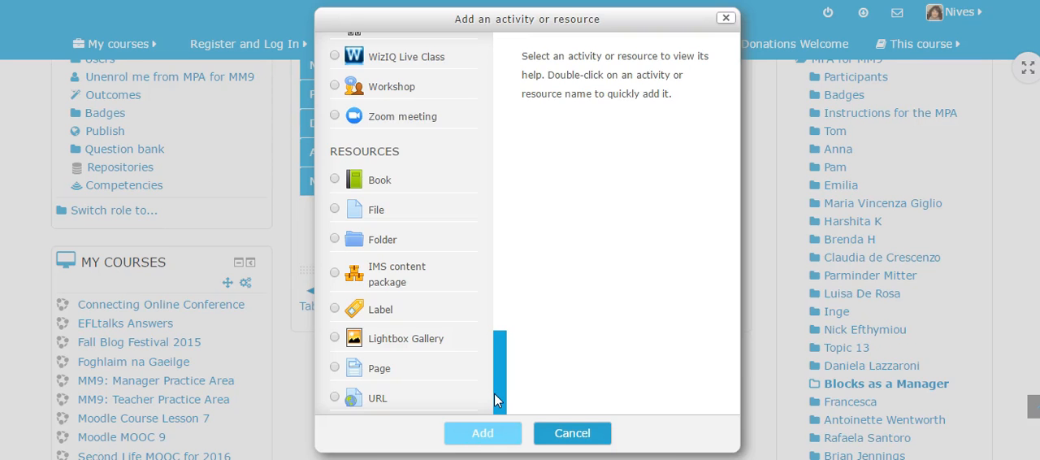
click(541, 443)
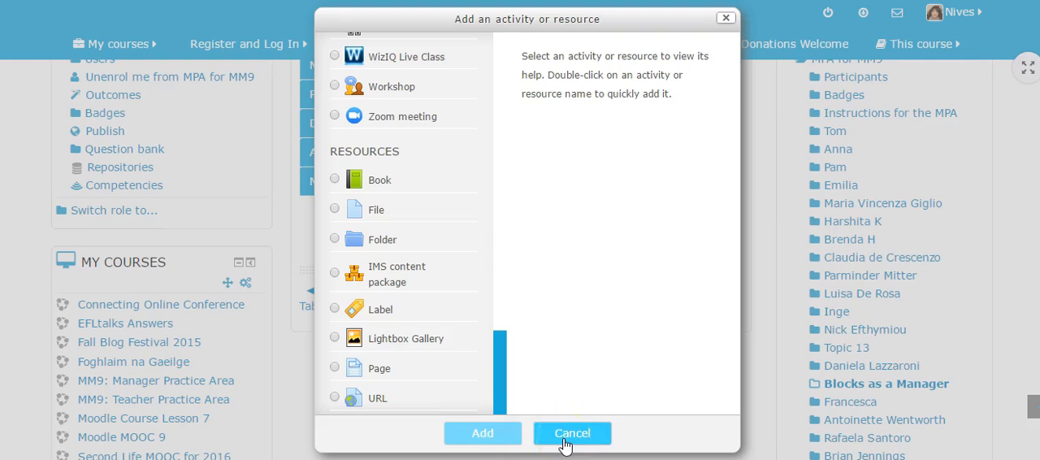
- Examine the list of blocks available to add to the course page
scroll(602, 307, down, 1)
scroll(605, 311, down, 8)
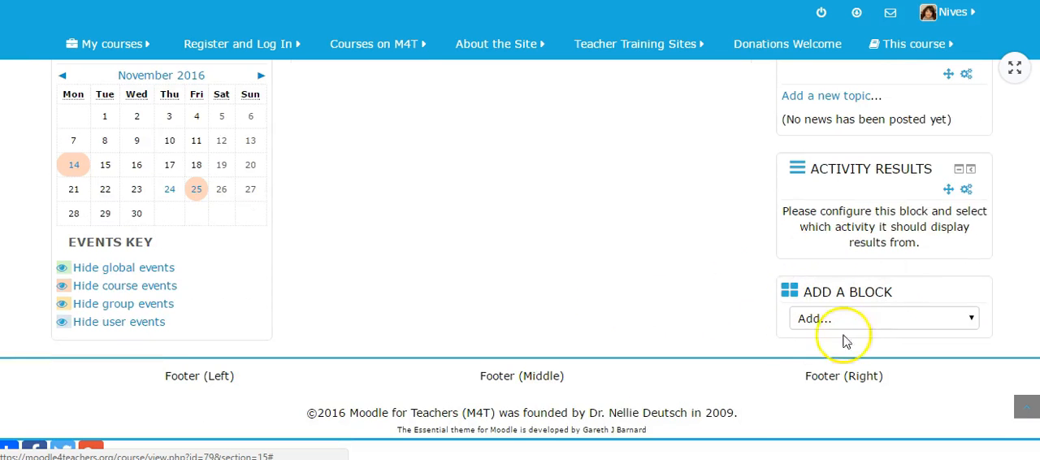
click(971, 320)
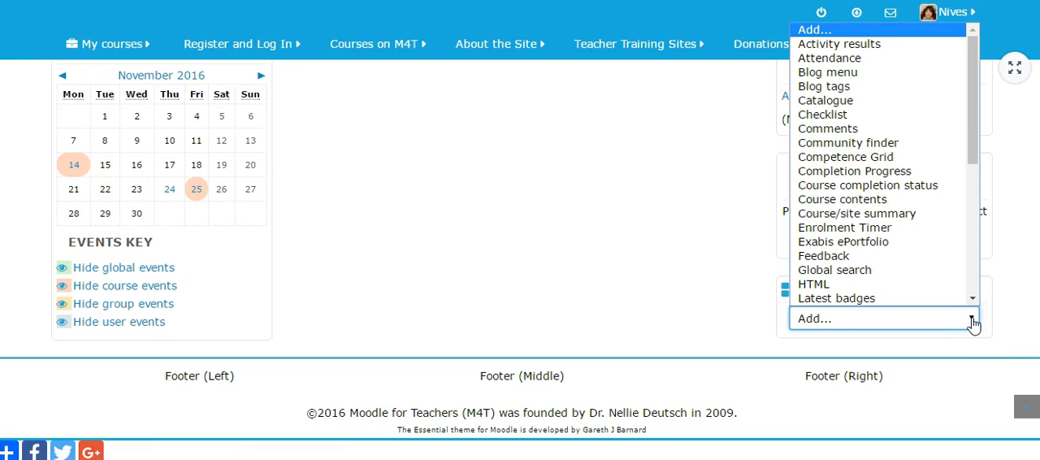
scroll(952, 220, down, 6)
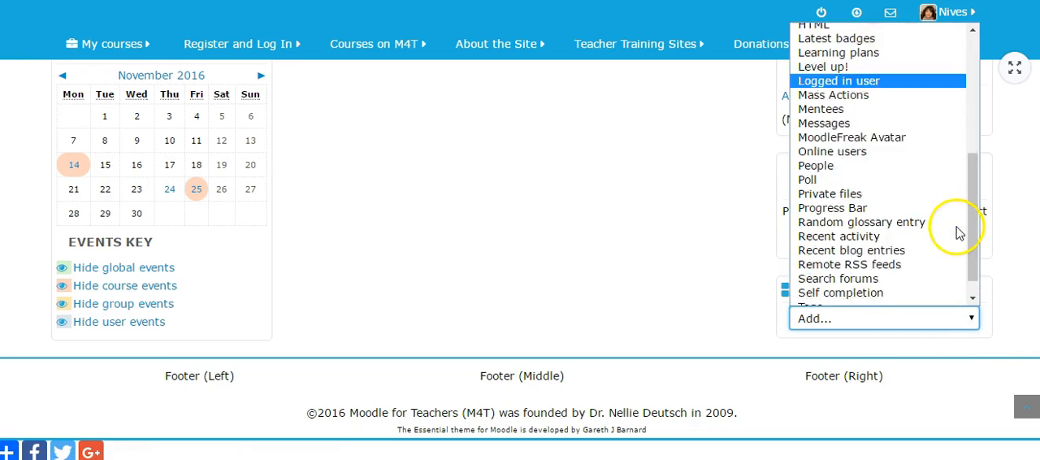
scroll(950, 229, up, 6)
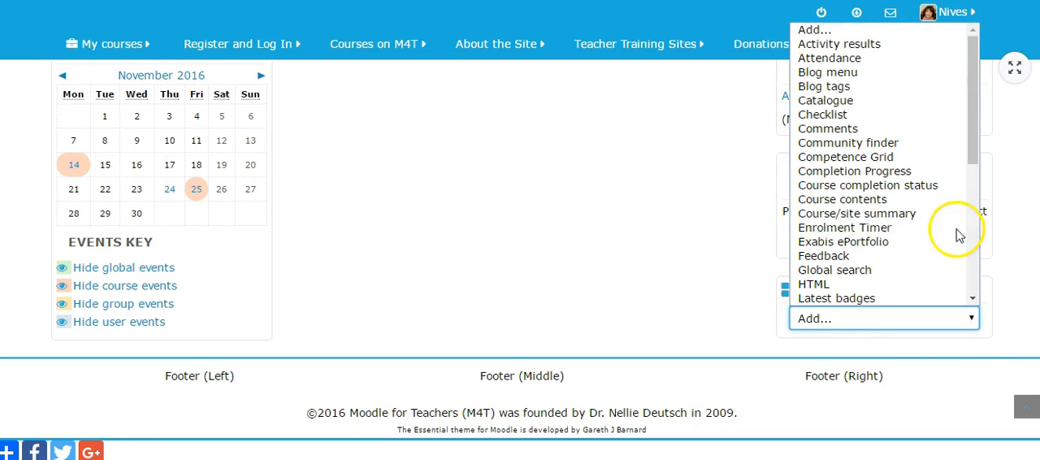
click(866, 72)
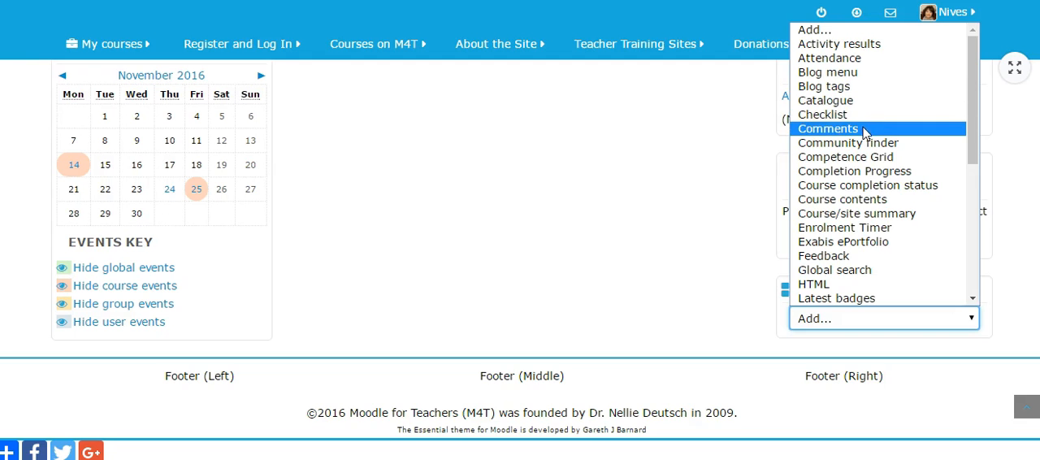
click(867, 172)
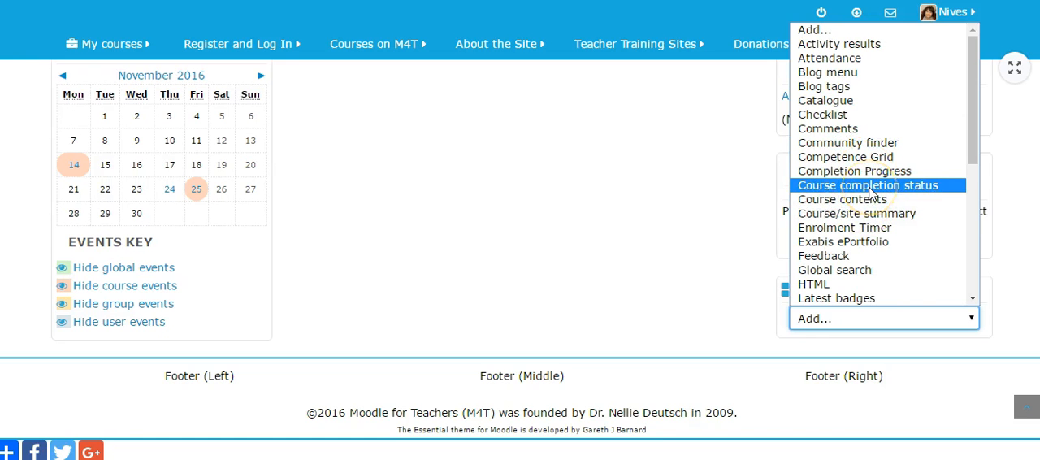
scroll(870, 220, down, 3)
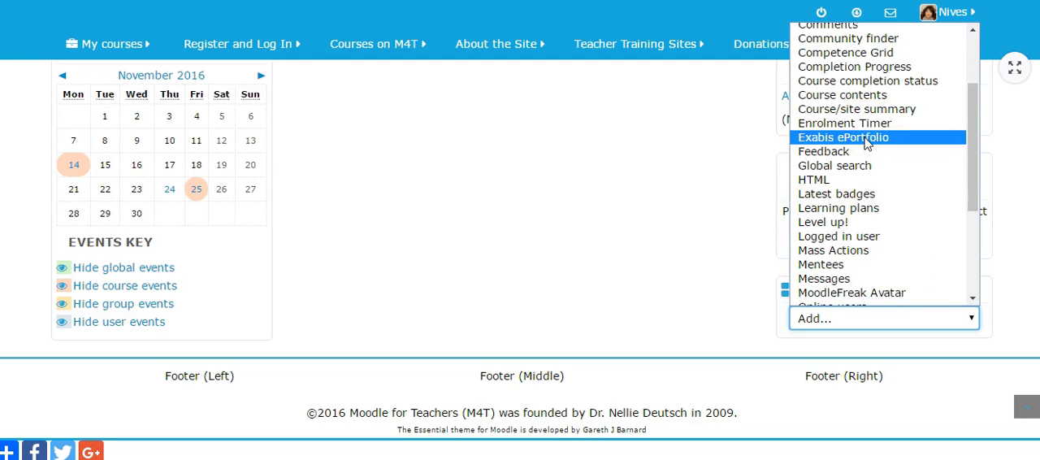
click(852, 157)
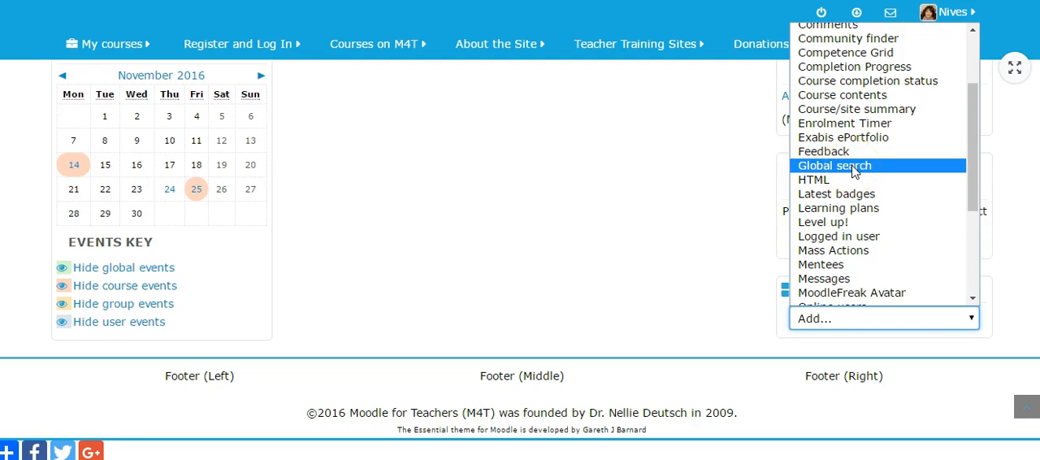
scroll(853, 172, down, 5)
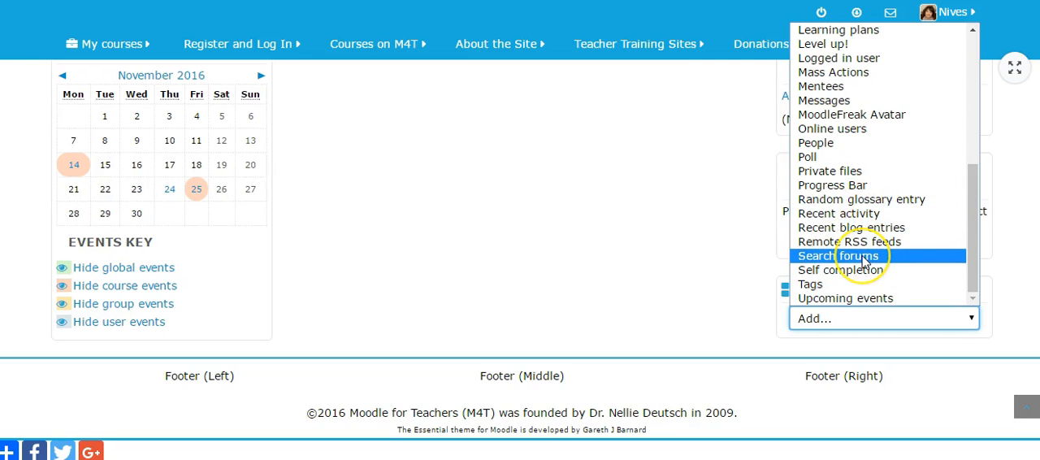
- Add the Global search block to the course page
scroll(864, 259, up, 7)
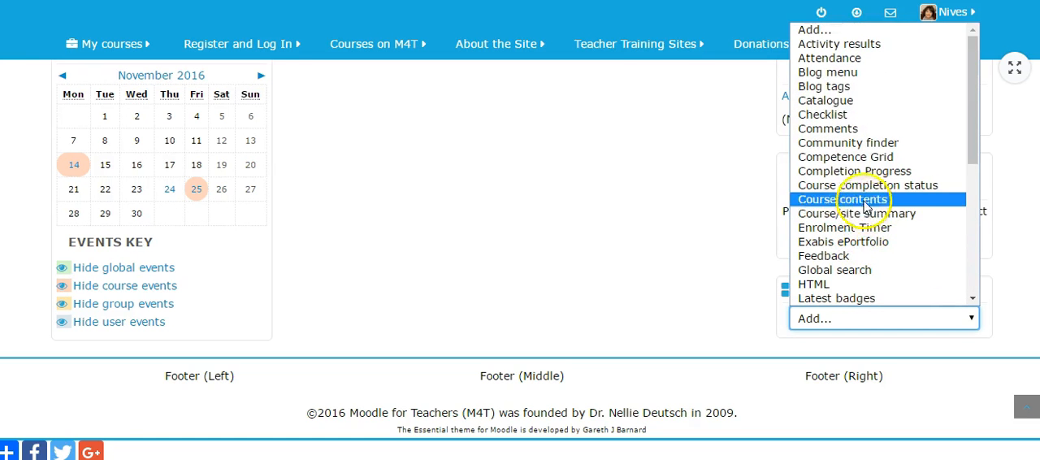
click(863, 271)
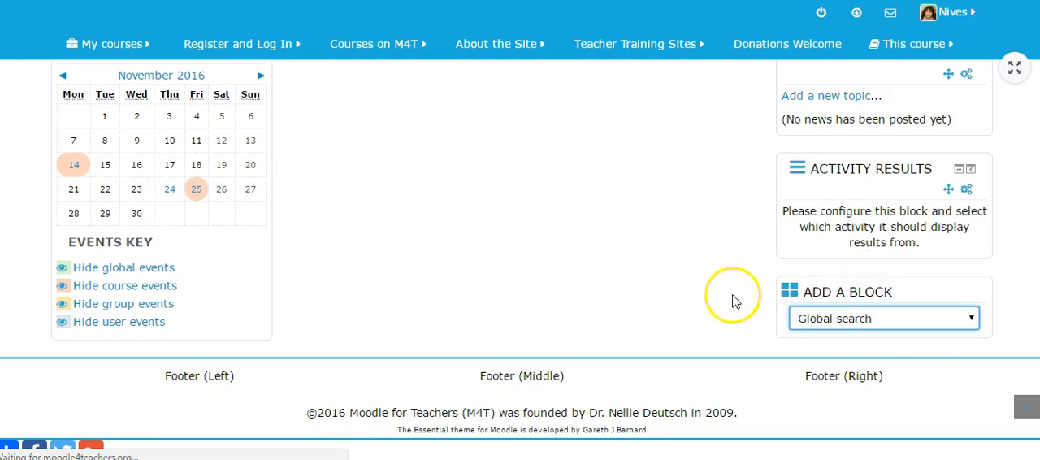
scroll(719, 318, down, 3)
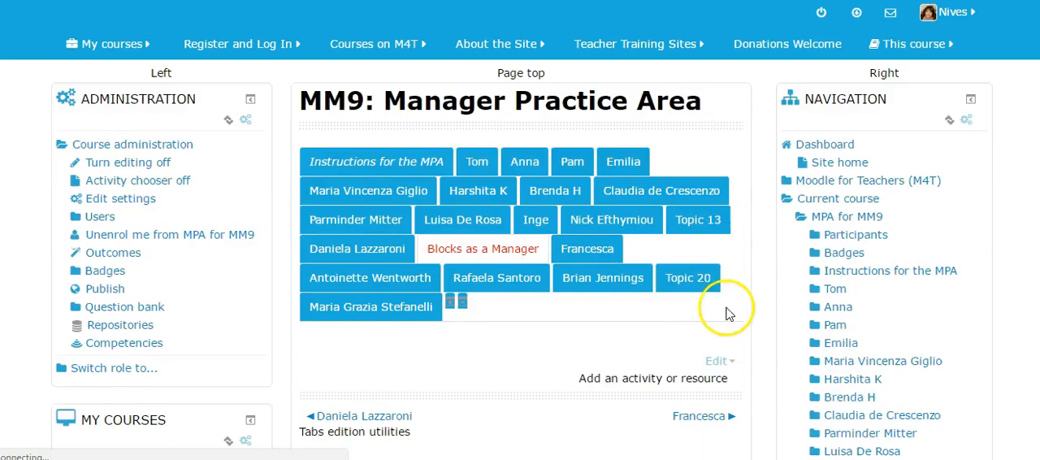
- Open the Global search block's configuration, expand all sections, and review its page types, region, weight and visibility settings
scroll(644, 348, down, 10)
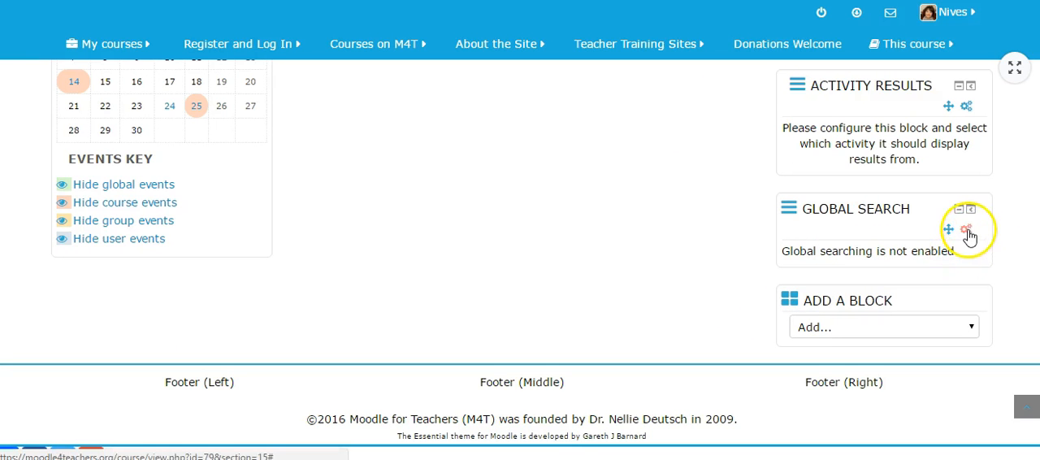
click(966, 229)
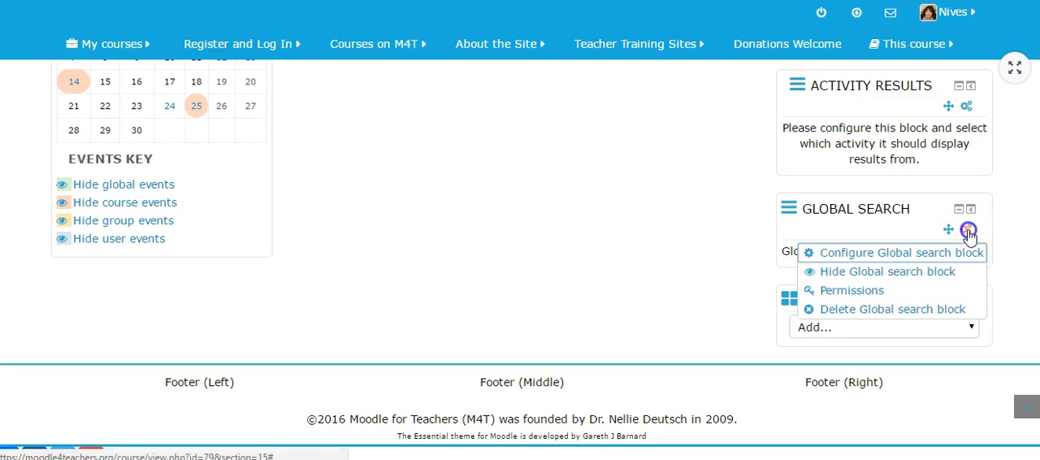
click(918, 258)
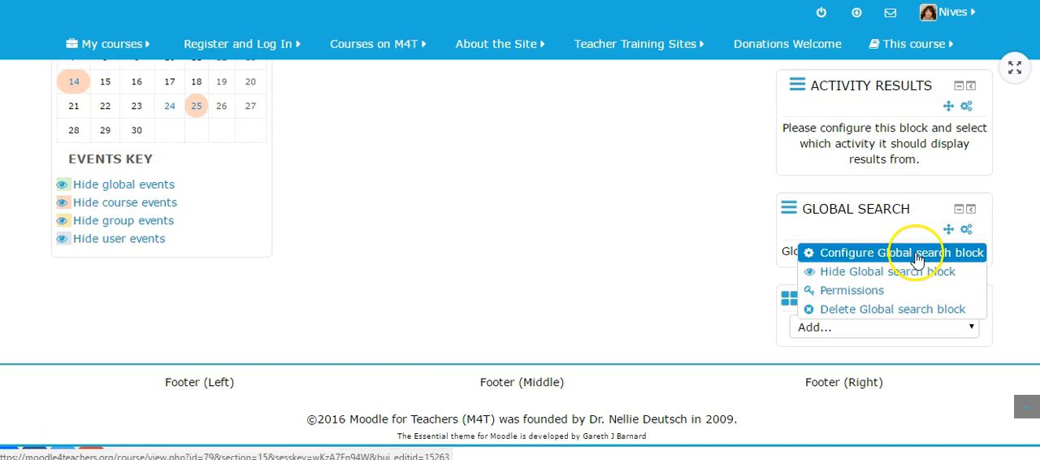
scroll(610, 218, down, 5)
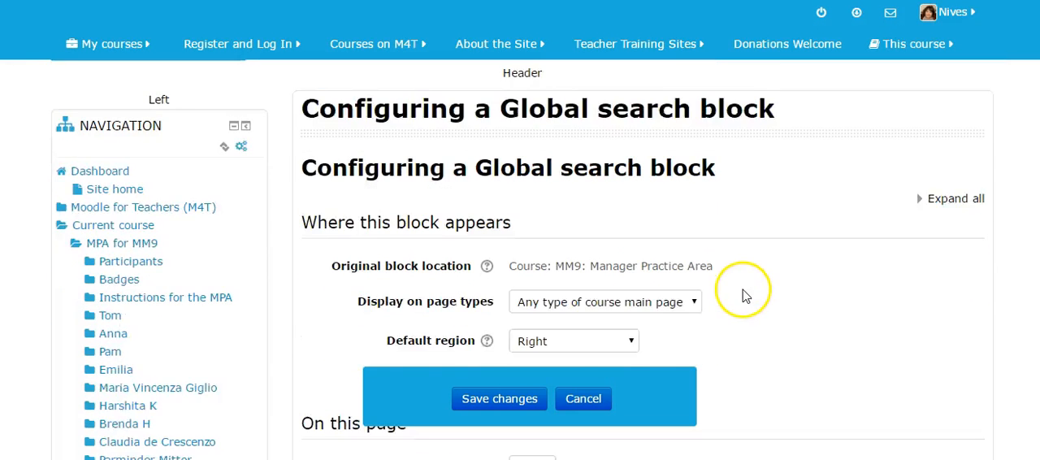
click(694, 199)
click(762, 249)
click(633, 239)
scroll(626, 218, down, 2)
click(589, 173)
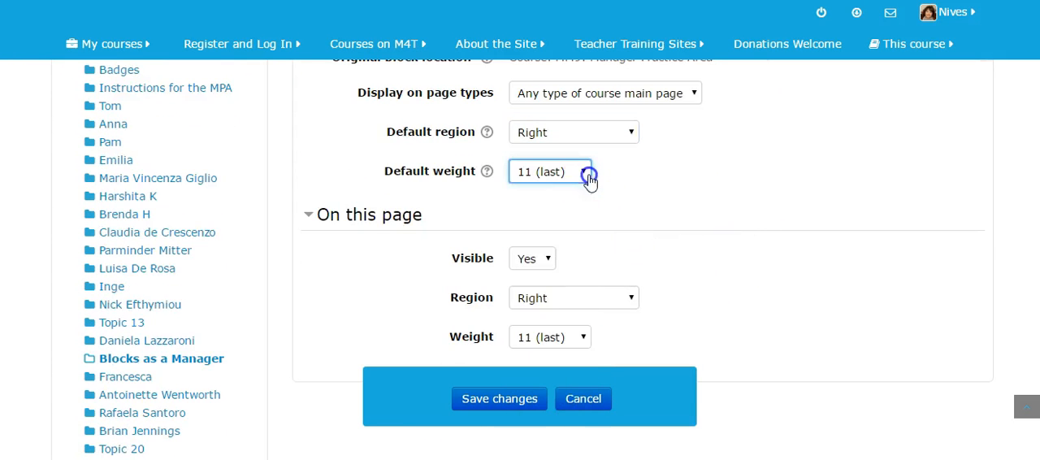
scroll(778, 198, down, 1)
scroll(745, 266, down, 4)
scroll(745, 266, up, 4)
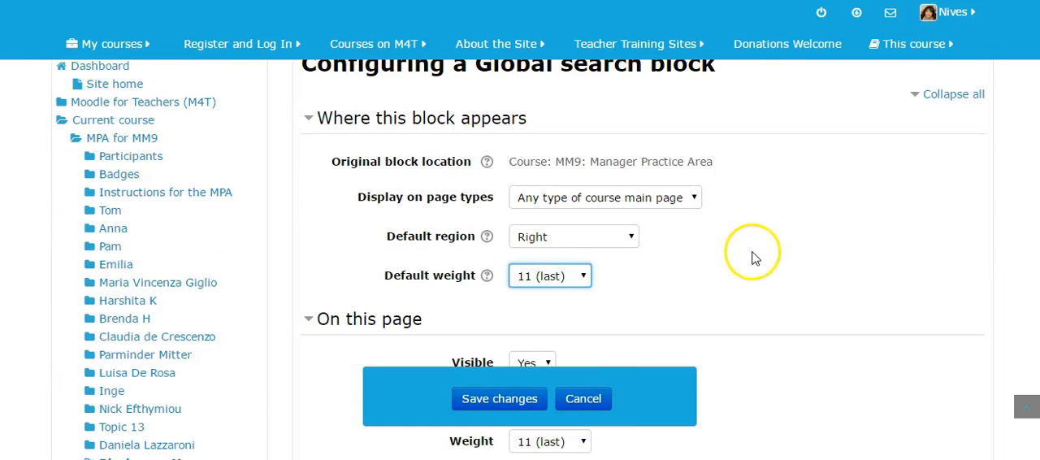
scroll(803, 235, up, 2)
scroll(802, 236, down, 4)
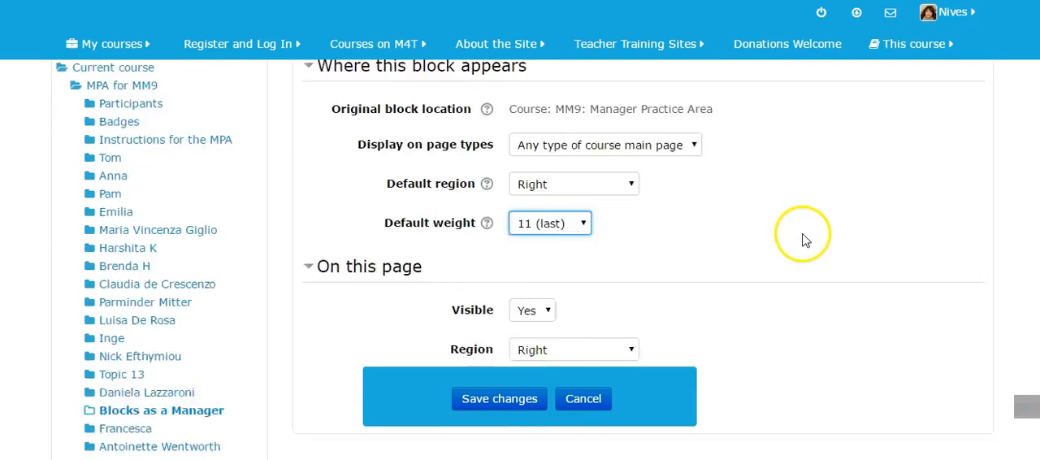
scroll(861, 337, down, 3)
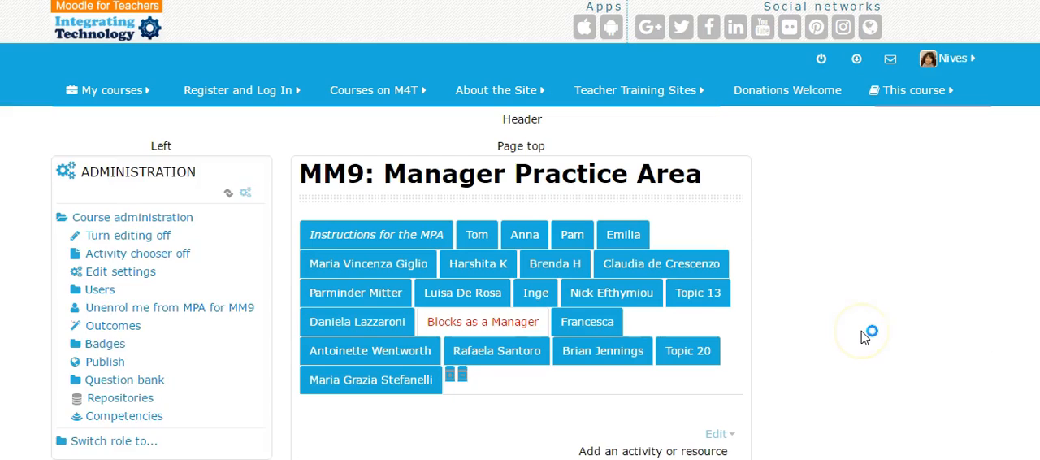
- Move the Global search block below the Add a block box
scroll(863, 333, down, 6)
scroll(940, 329, down, 5)
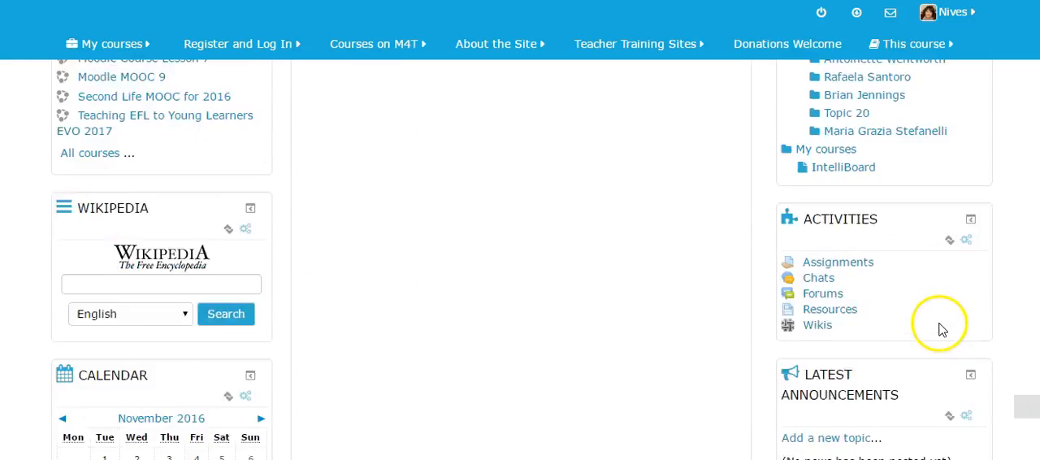
scroll(941, 329, down, 3)
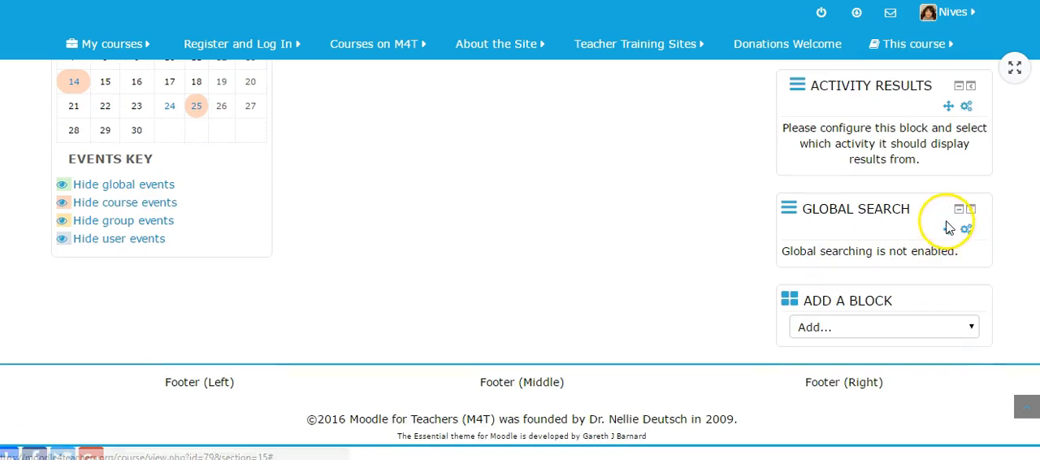
drag(945, 229, 893, 343)
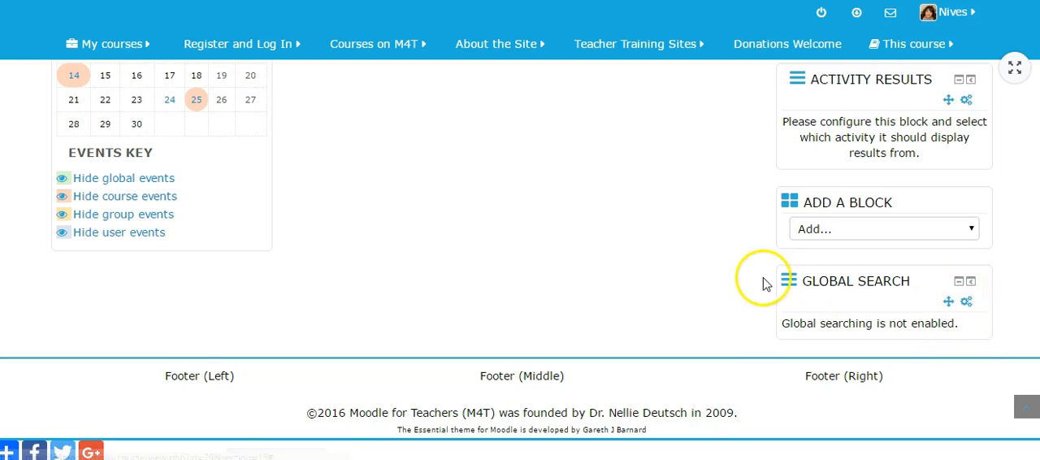
- Turn editing off and check how the Global search block appears on the course page
scroll(460, 144, up, 10)
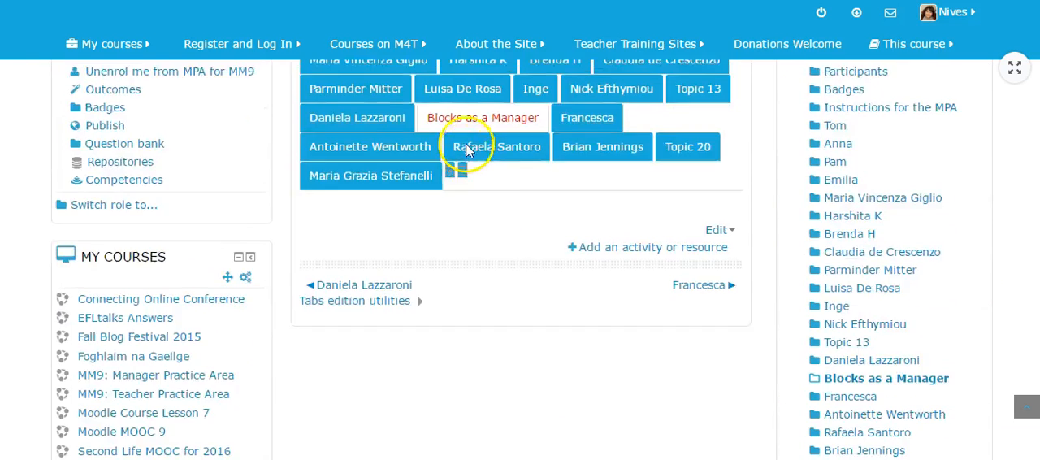
click(971, 129)
scroll(460, 236, down, 8)
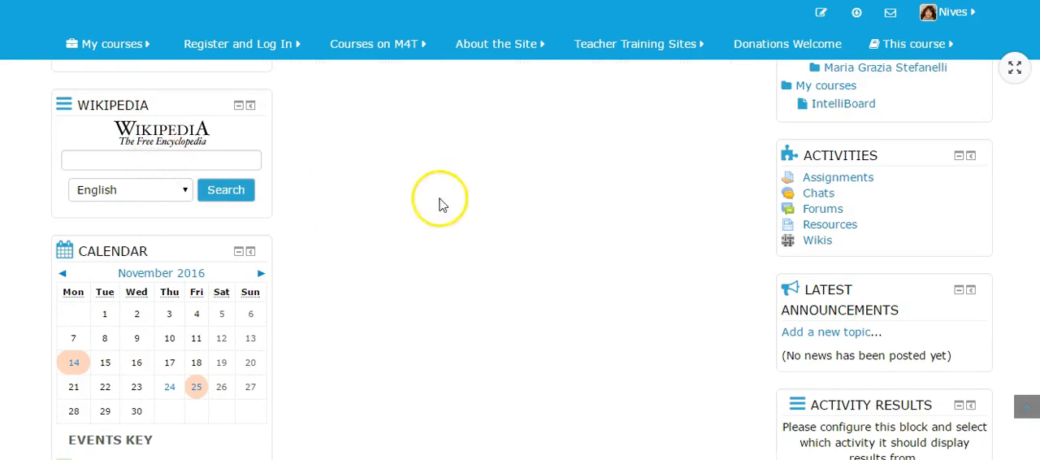
scroll(487, 207, down, 3)
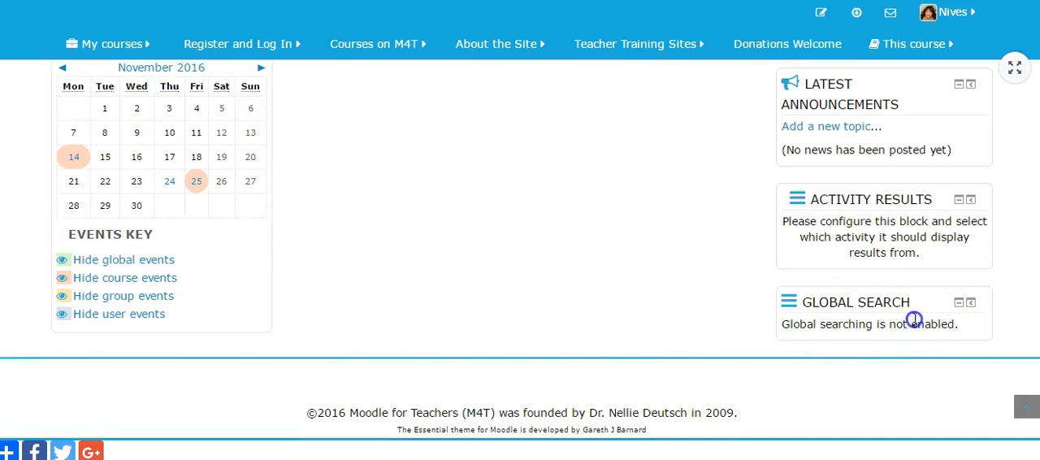
- Turn editing back on and delete the Global search block from the course page
scroll(657, 293, up, 10)
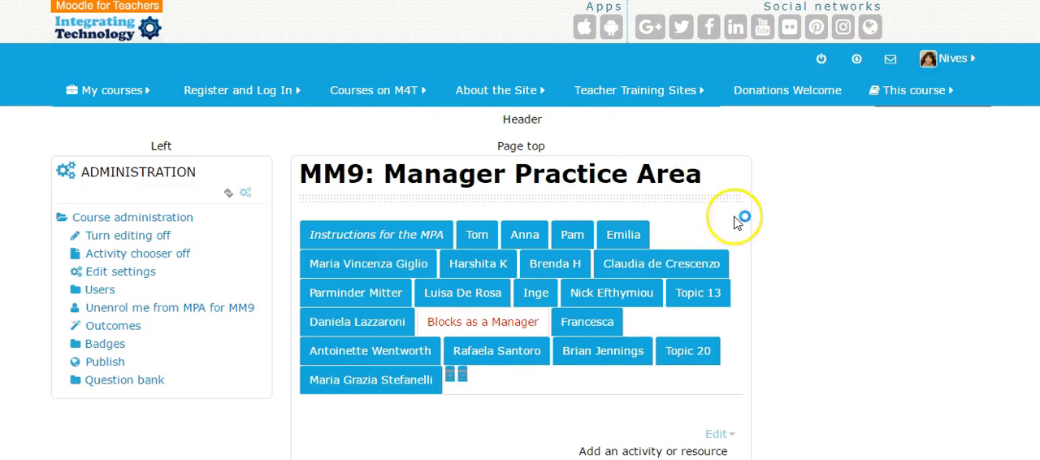
scroll(770, 233, down, 15)
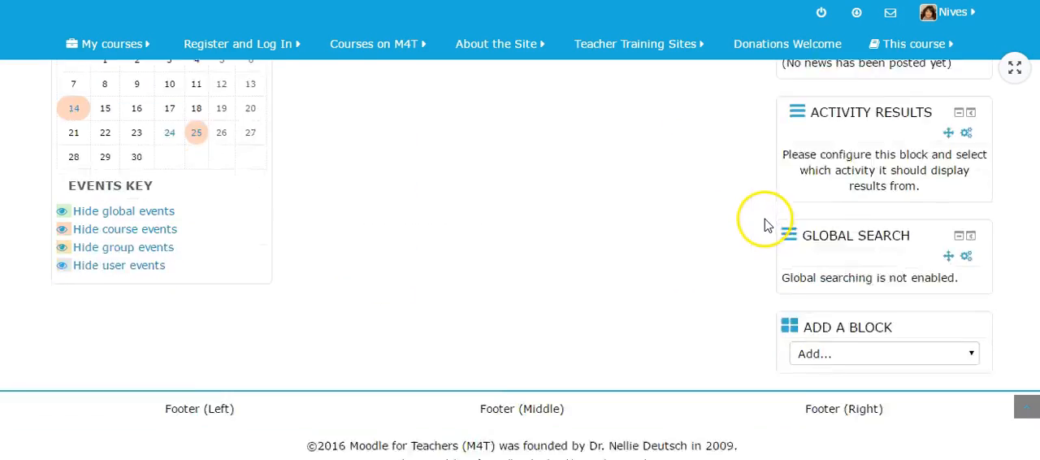
click(966, 228)
click(859, 301)
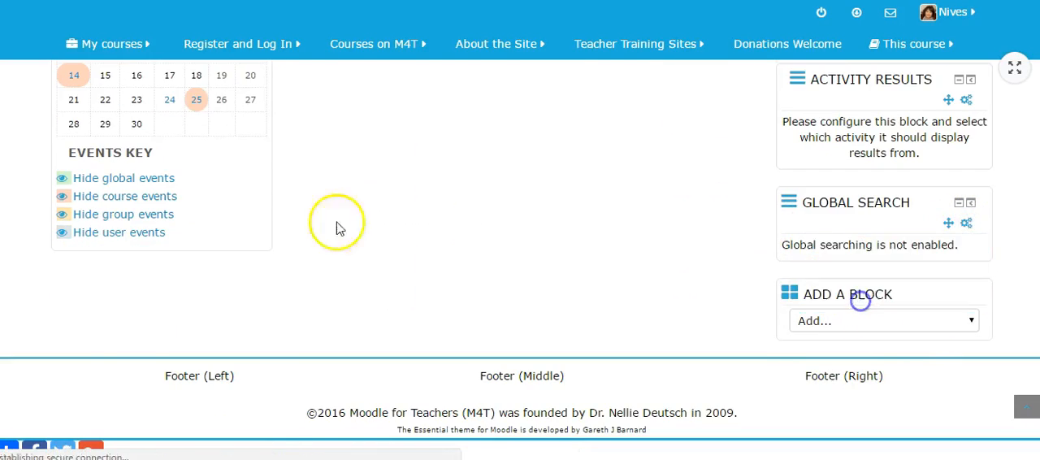
click(464, 252)
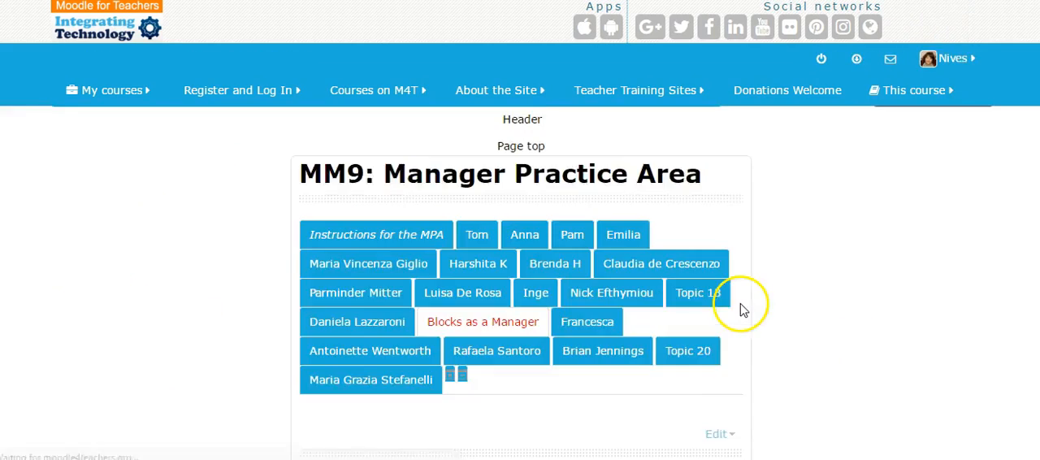
- Add the Feedback block to the course page
scroll(803, 306, down, 15)
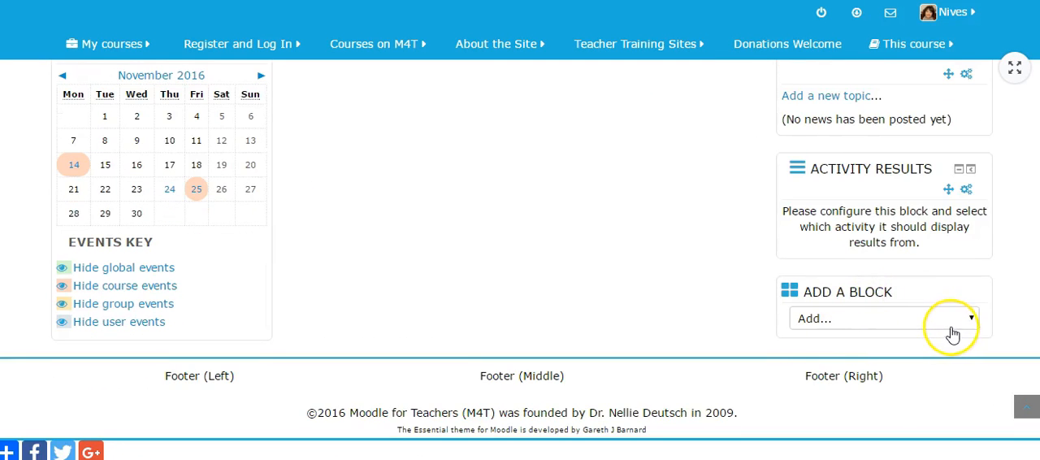
click(967, 321)
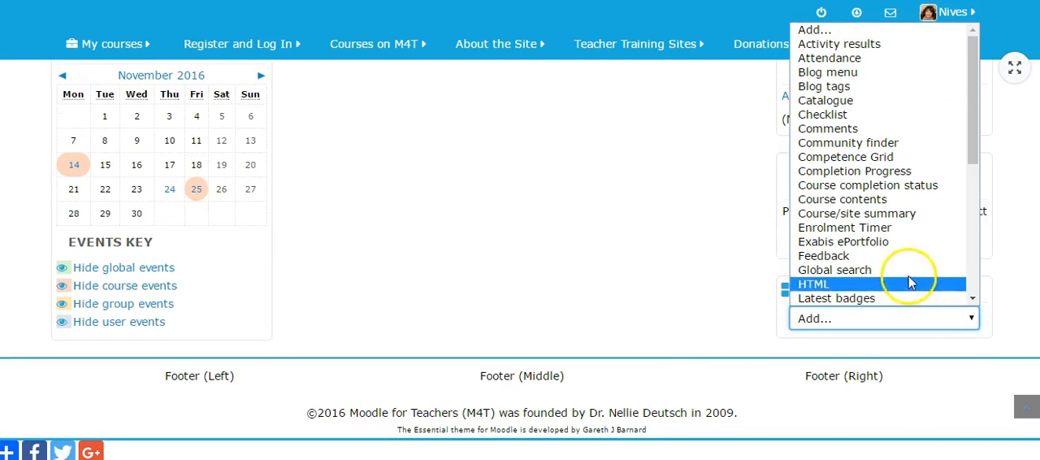
scroll(854, 283, down, 3)
click(836, 152)
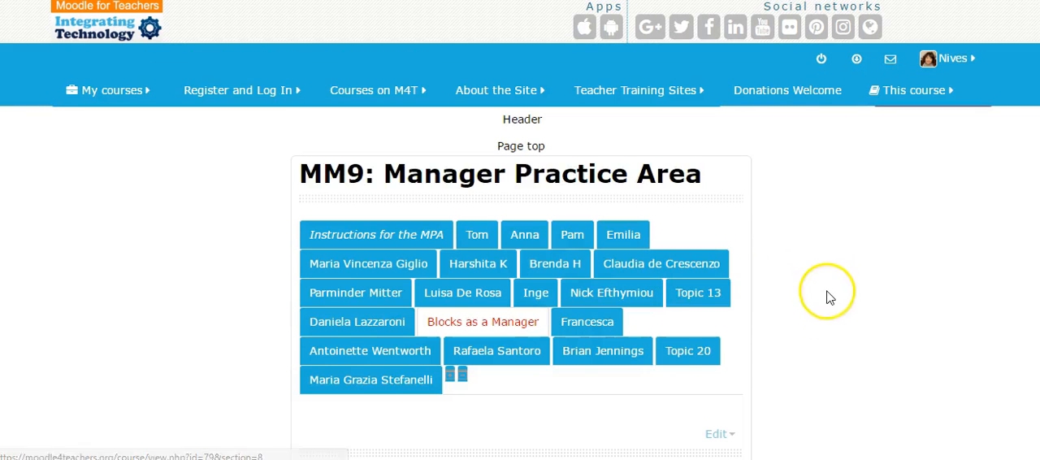
- Open the Feedback block's configuration, review where the block appears and its default weight, and save it without edits
scroll(840, 314, down, 10)
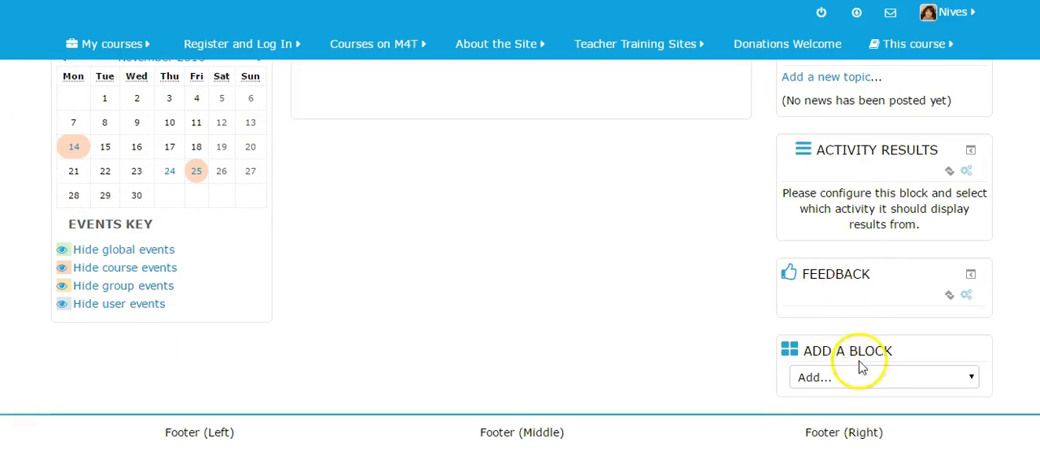
click(966, 293)
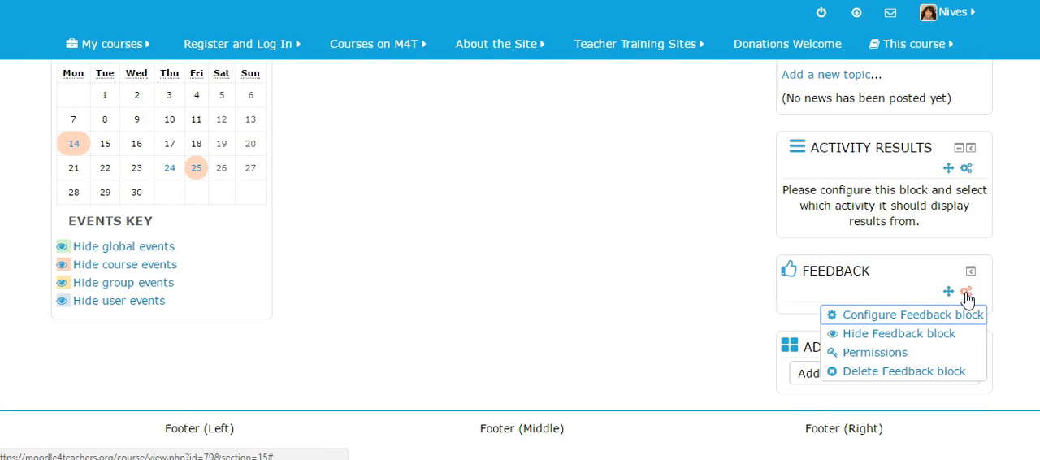
click(936, 315)
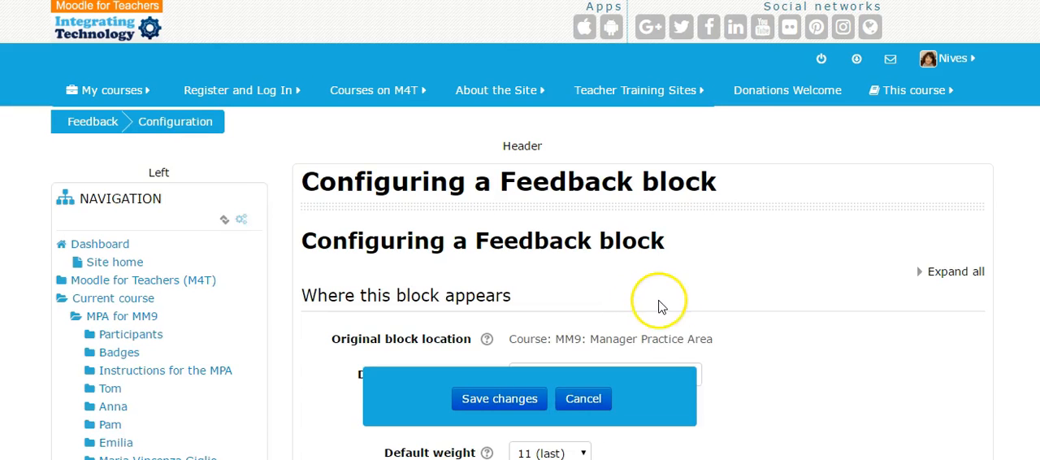
scroll(656, 304, down, 2)
scroll(746, 307, down, 3)
click(496, 400)
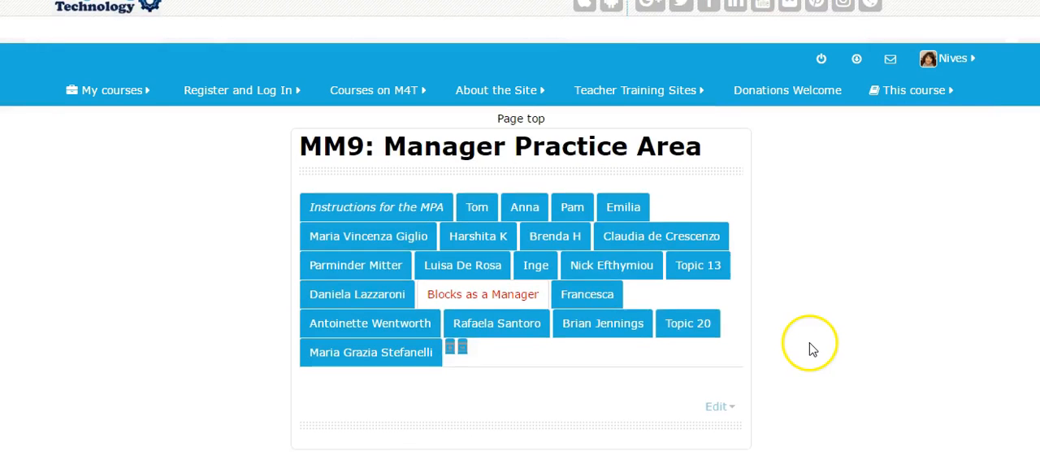
- Turn editing off to check how the course page appears with the Feedback block added
scroll(815, 350, down, 10)
scroll(704, 272, up, 3)
scroll(706, 273, up, 6)
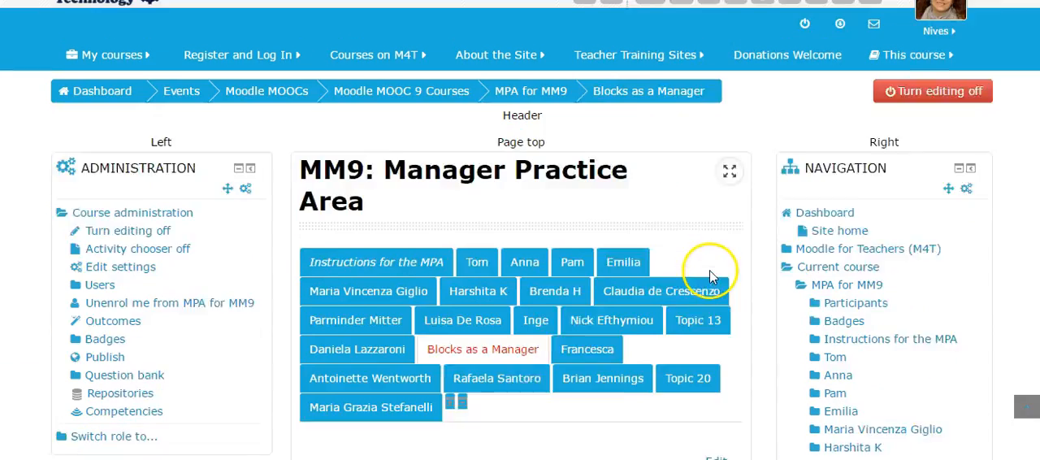
click(940, 138)
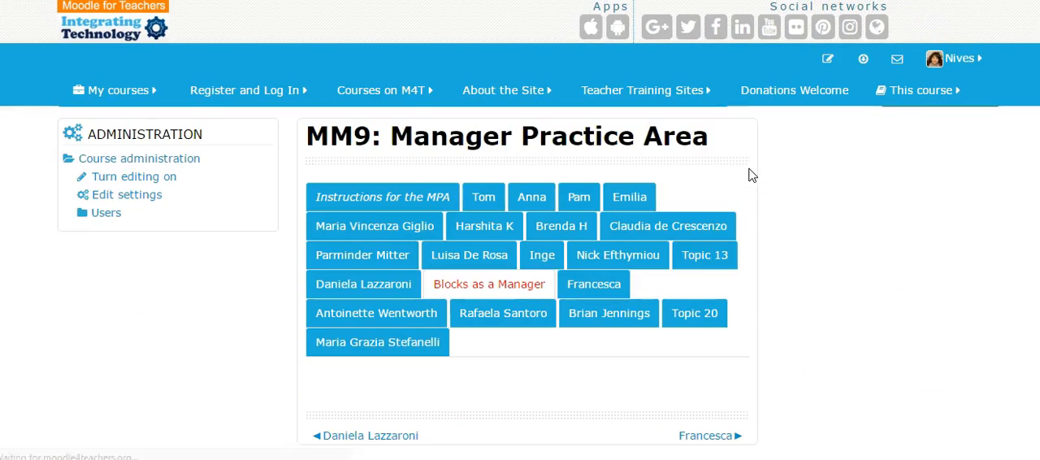
- With editing back on, review which roles have permissions in the Feedback block and return to the course page
scroll(735, 238, down, 2)
scroll(733, 237, down, 10)
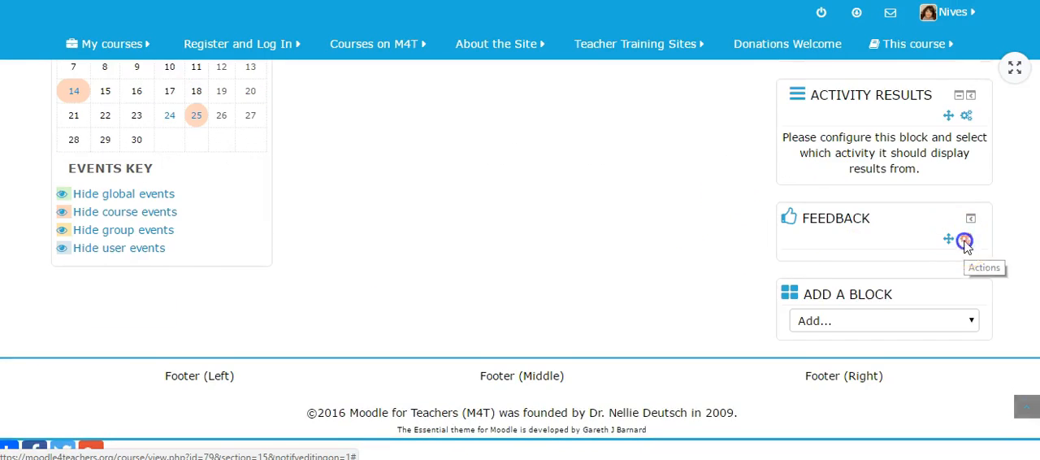
click(965, 241)
click(914, 299)
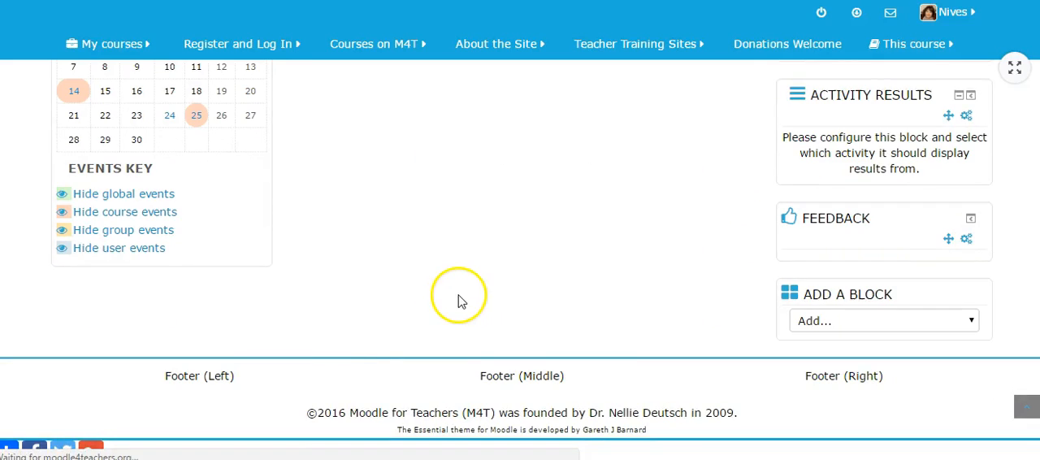
scroll(696, 290, down, 2)
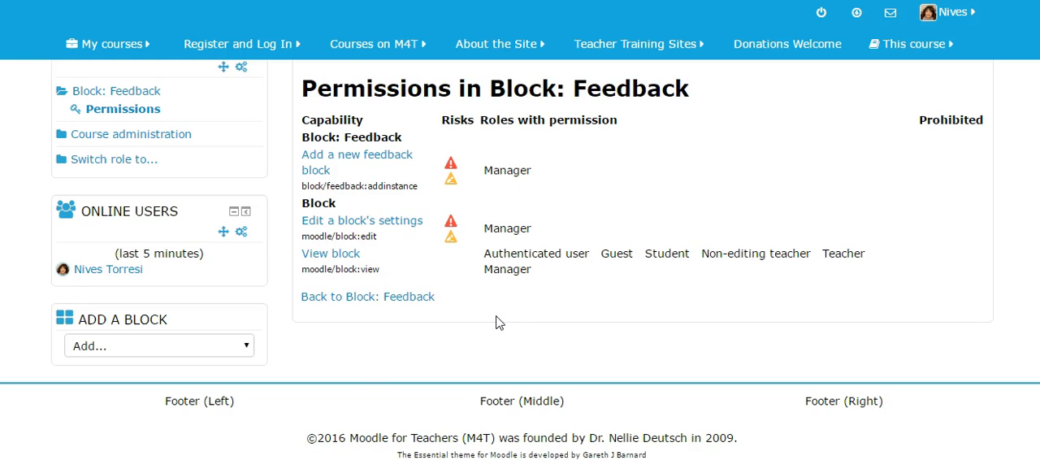
click(391, 302)
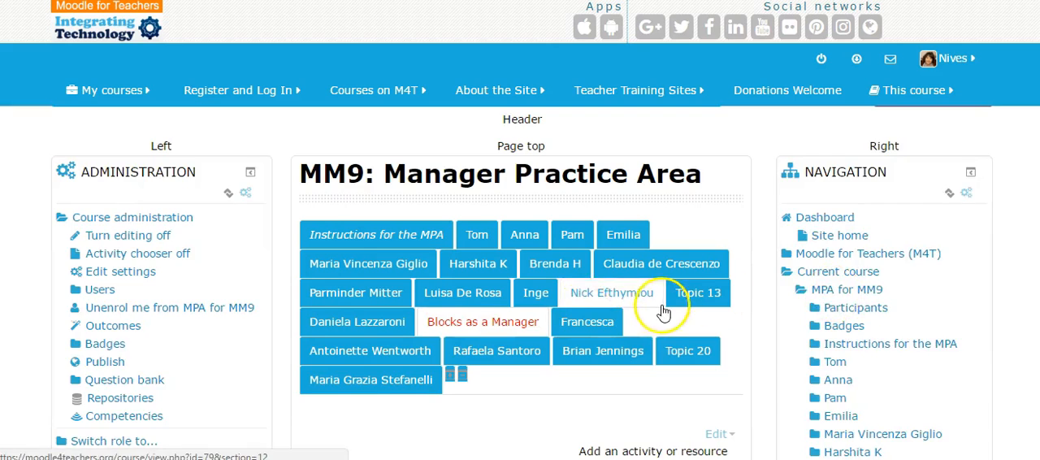
- Delete the Feedback block from the course page
scroll(661, 309, down, 10)
scroll(657, 317, down, 2)
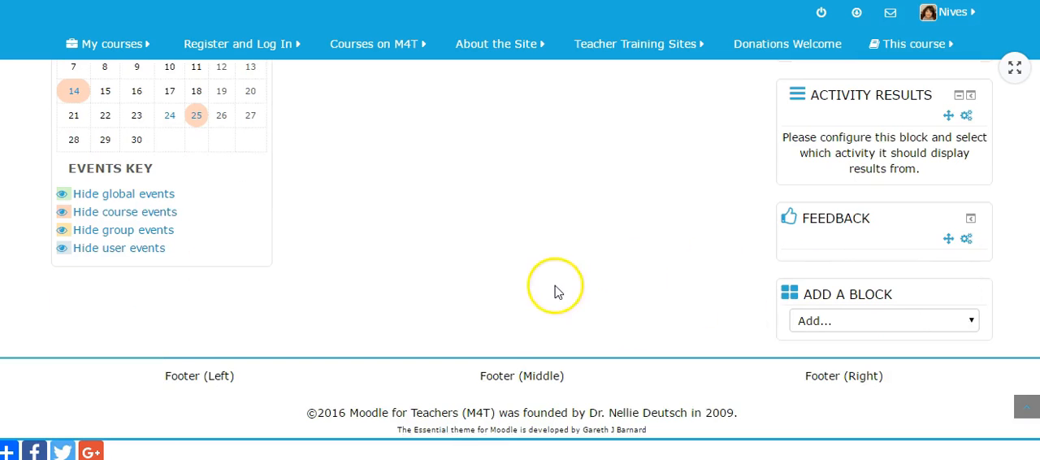
click(962, 243)
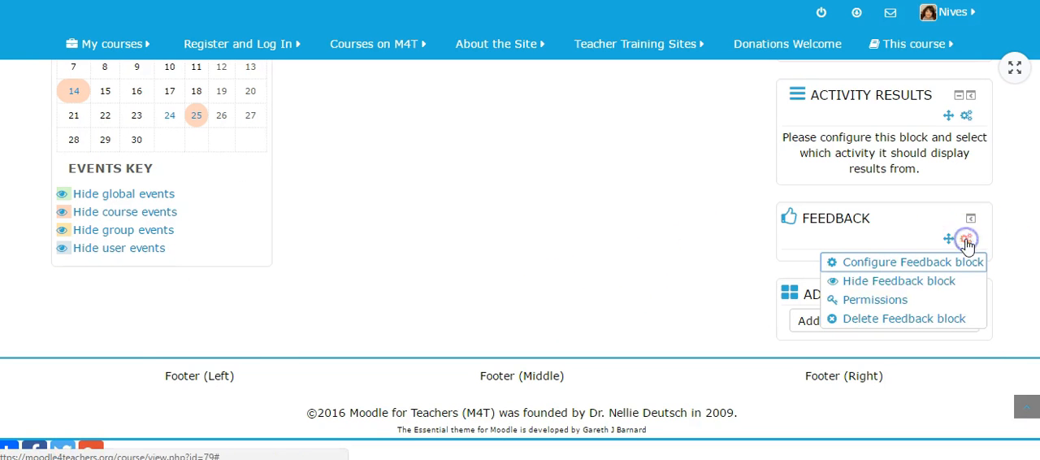
click(908, 319)
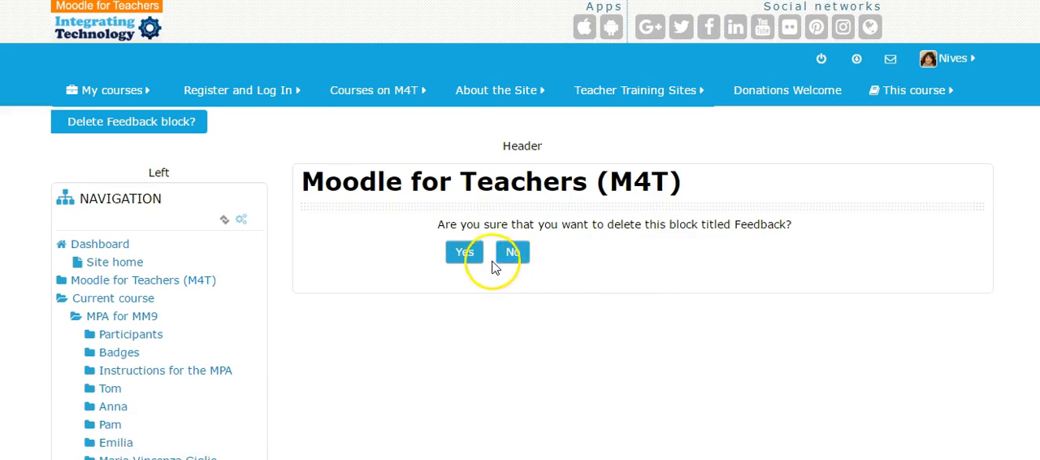
click(463, 282)
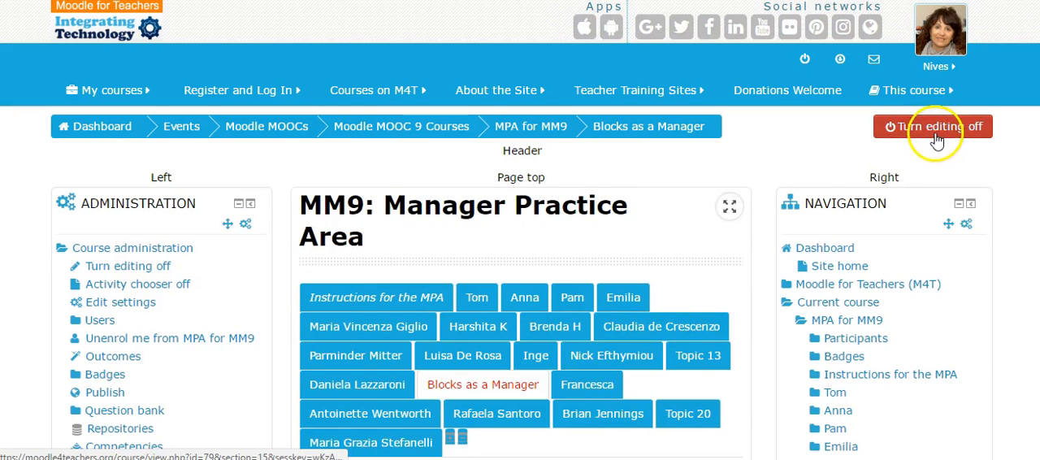
- Clear the name of the Blocks as a Manager section, switch it to the default name Topic 15, and save
scroll(674, 387, down, 2)
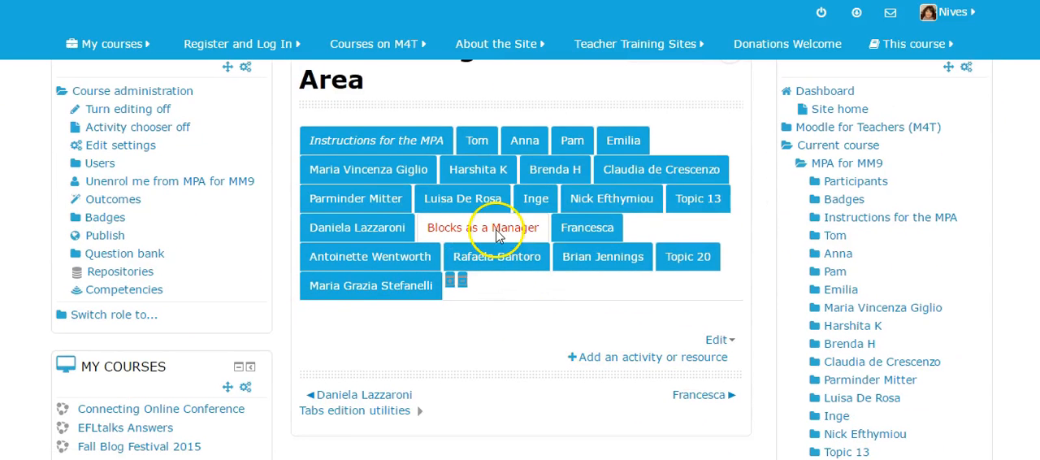
click(716, 339)
click(703, 362)
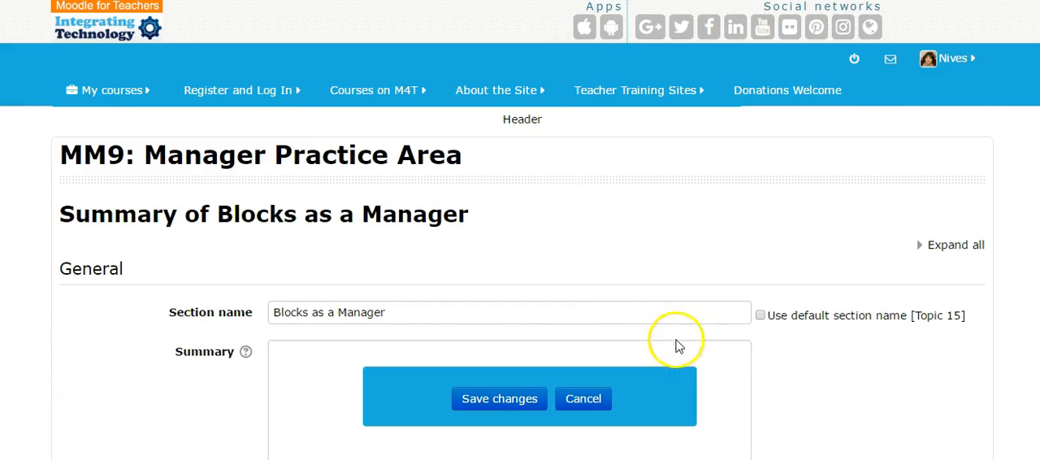
click(409, 321)
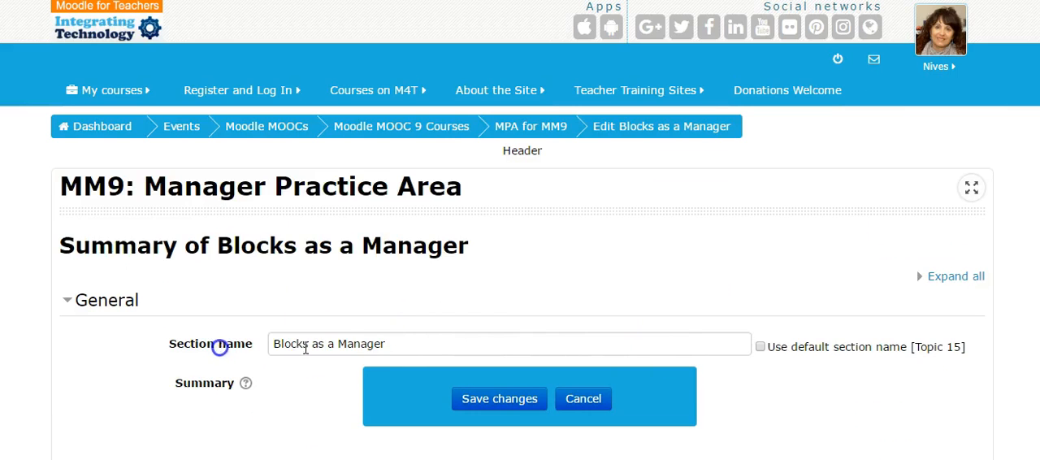
drag(275, 345, 391, 346)
key(BackSpace)
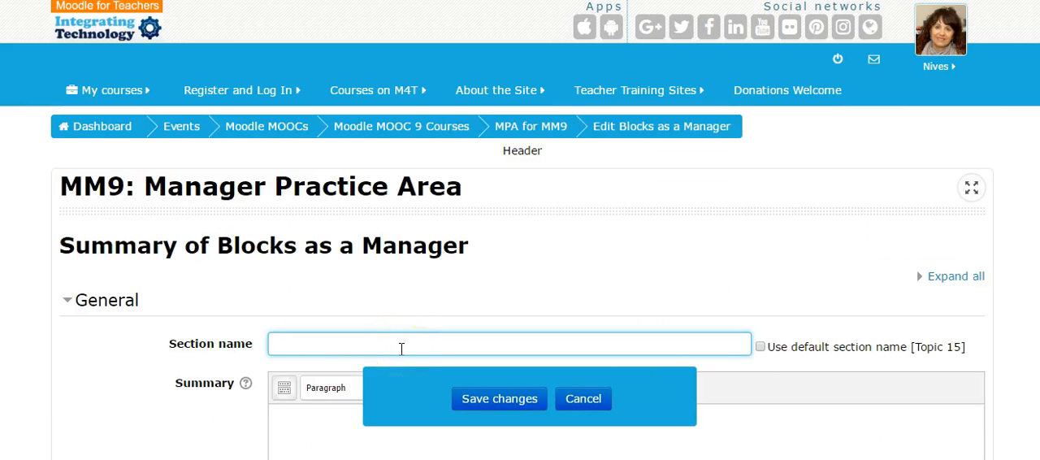
click(760, 347)
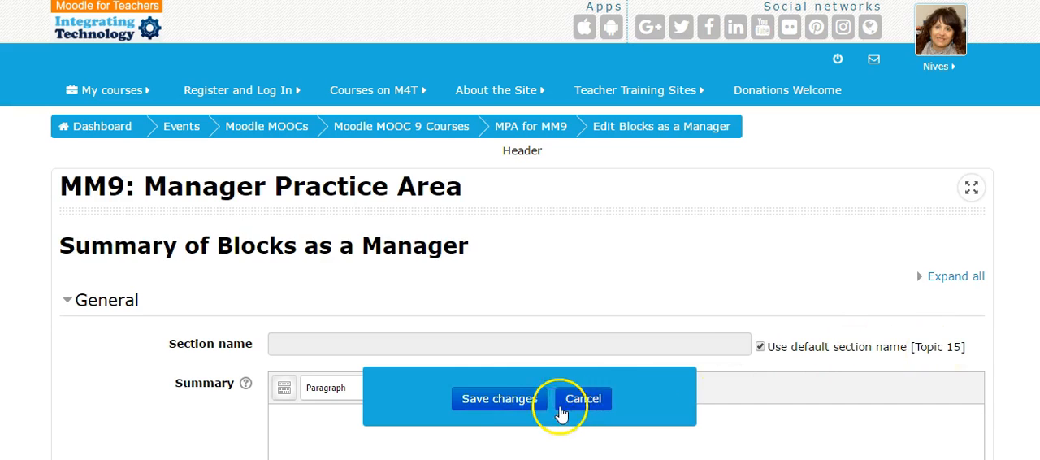
click(524, 398)
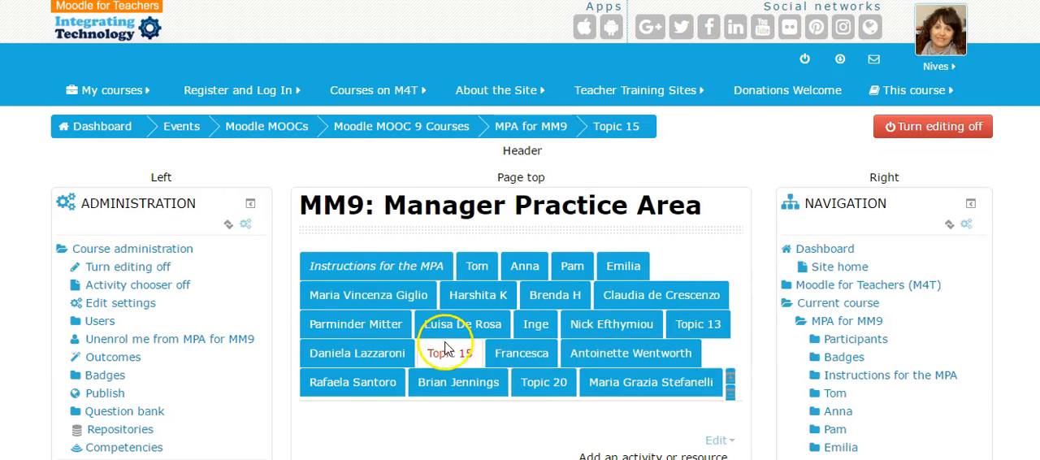
- Clear the font color and background color of the Topic 15 section and save the changes
scroll(572, 340, down, 2)
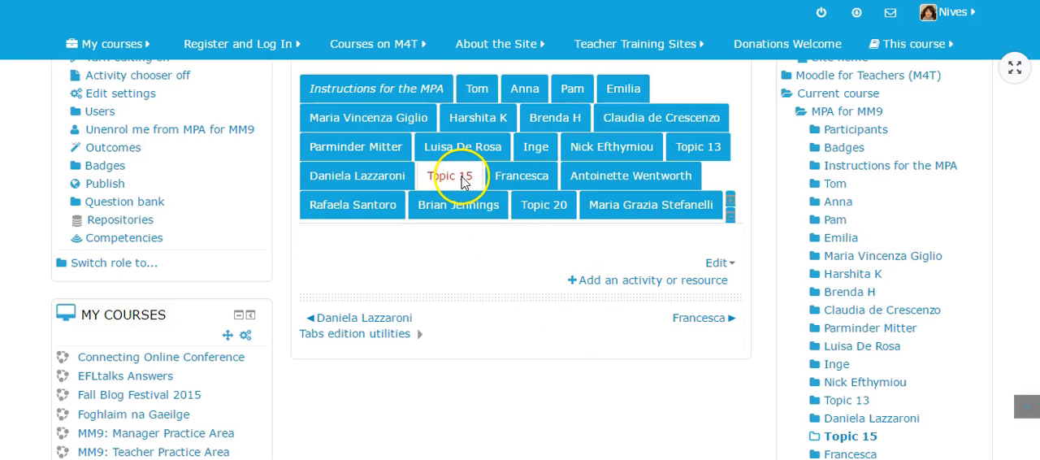
click(714, 265)
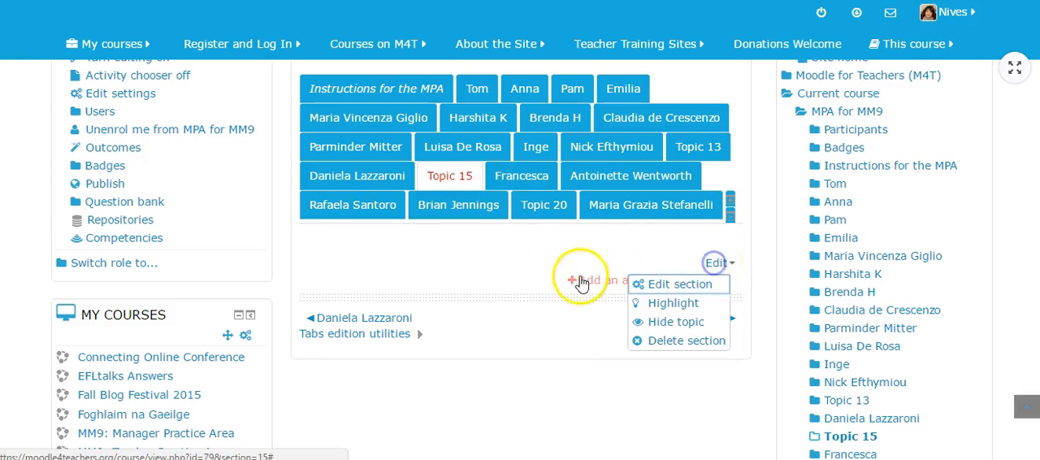
click(709, 286)
scroll(539, 329, down, 3)
drag(298, 206, 248, 206)
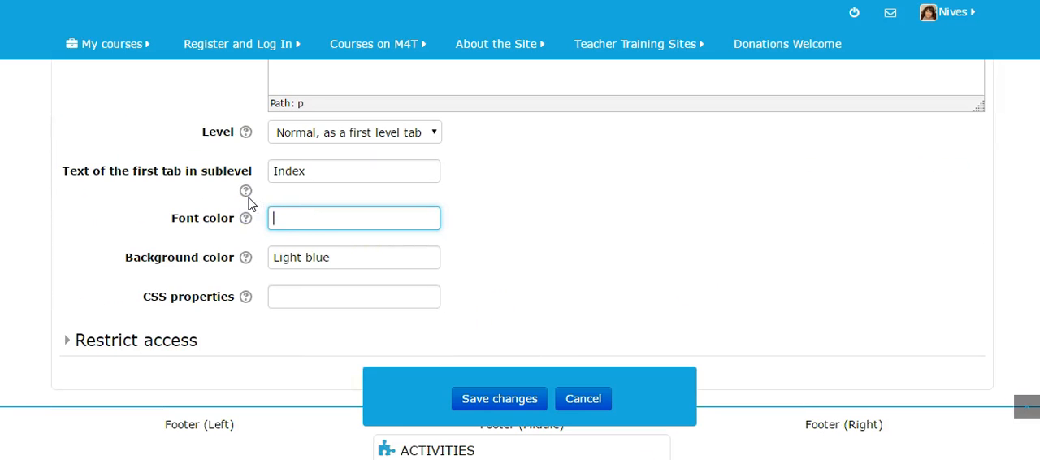
drag(335, 261, 242, 253)
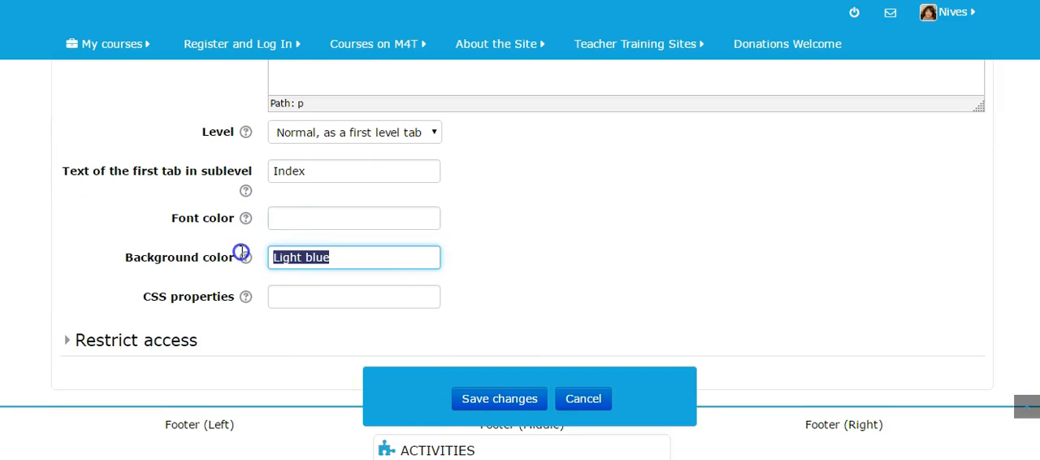
key(BackSpace)
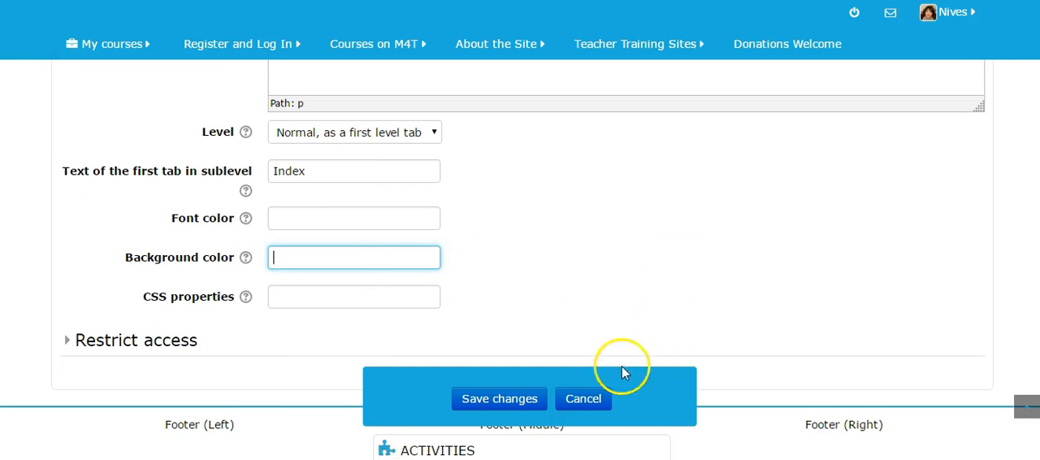
scroll(626, 262, down, 2)
click(506, 399)
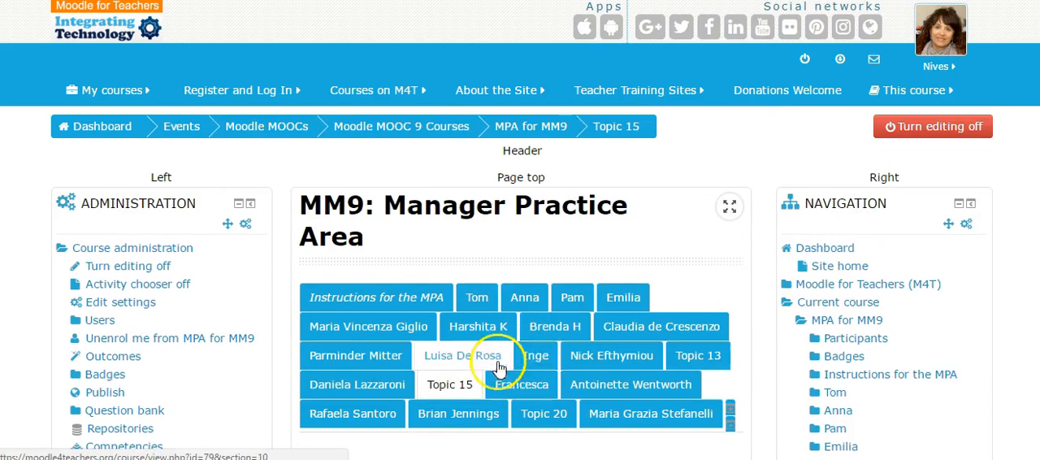
- Open the settings of the Topic 15 section and read the help on valid font color formats
scroll(692, 345, down, 2)
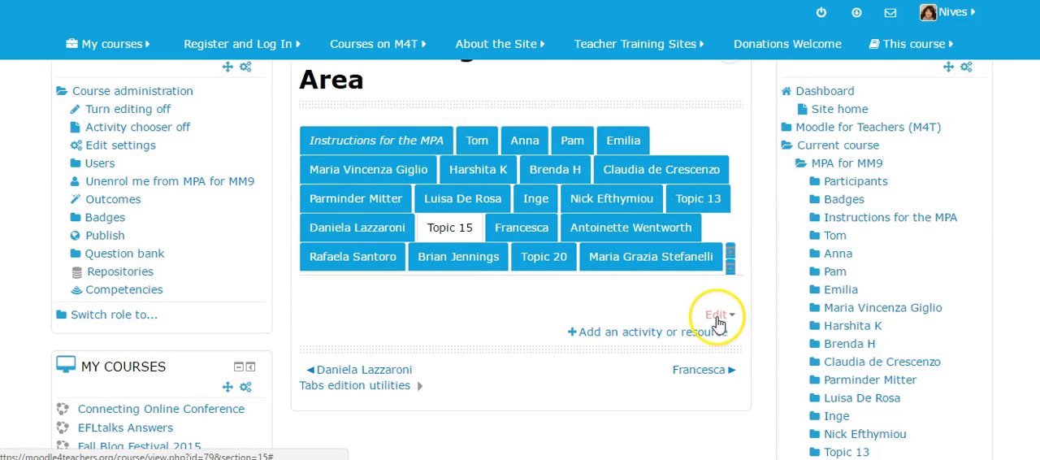
click(718, 317)
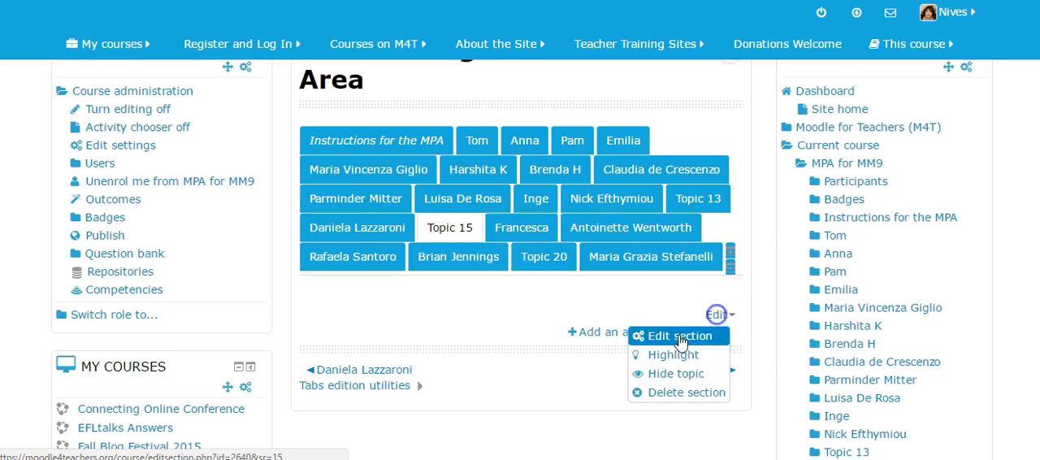
click(685, 334)
scroll(280, 168, down, 10)
click(246, 165)
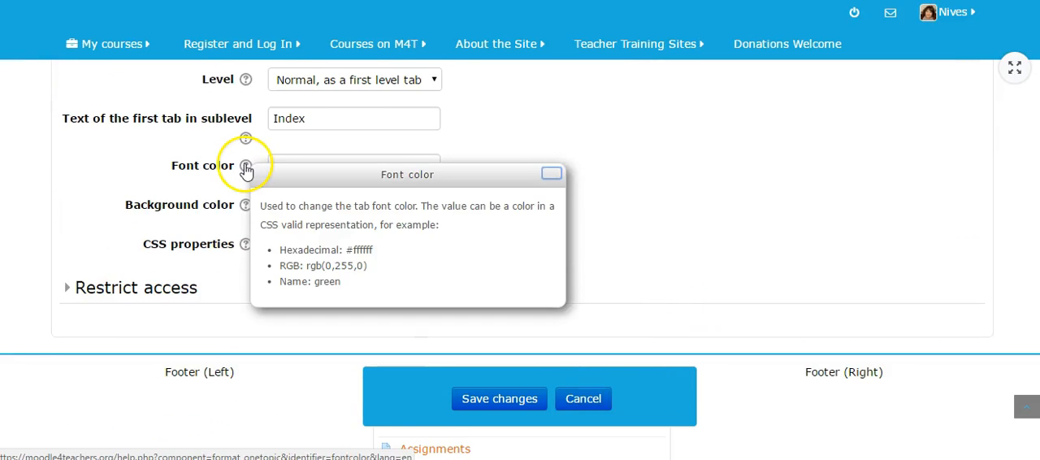
click(550, 173)
- Set the Topic 15 tab's font color to White with a blue background color and save the changes
click(298, 170)
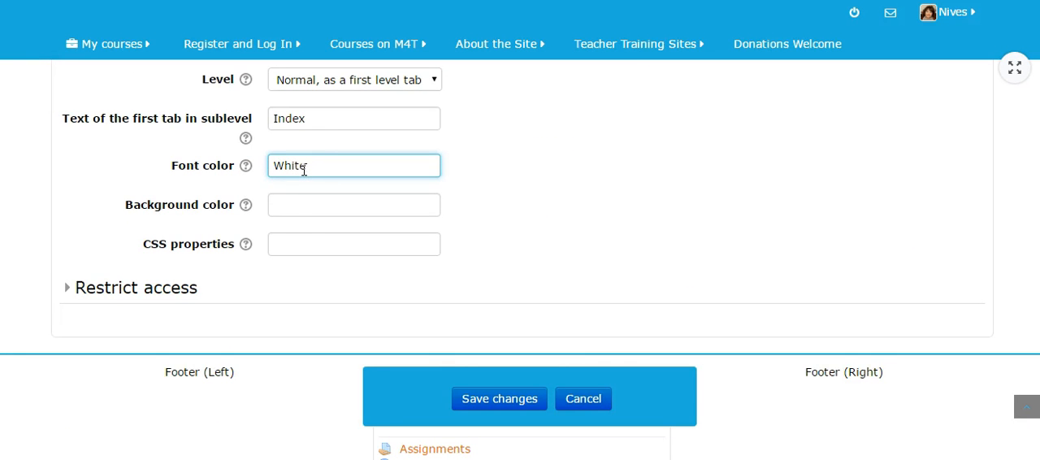
click(288, 206)
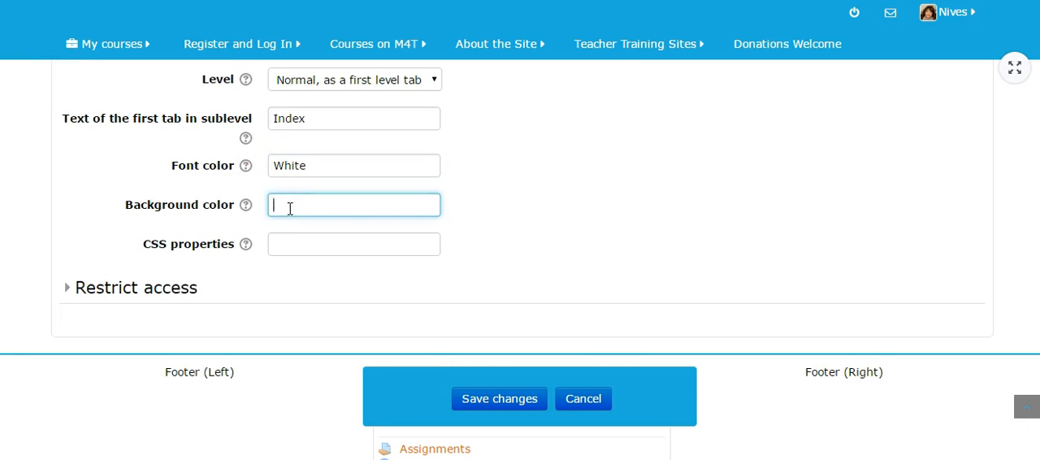
click(531, 399)
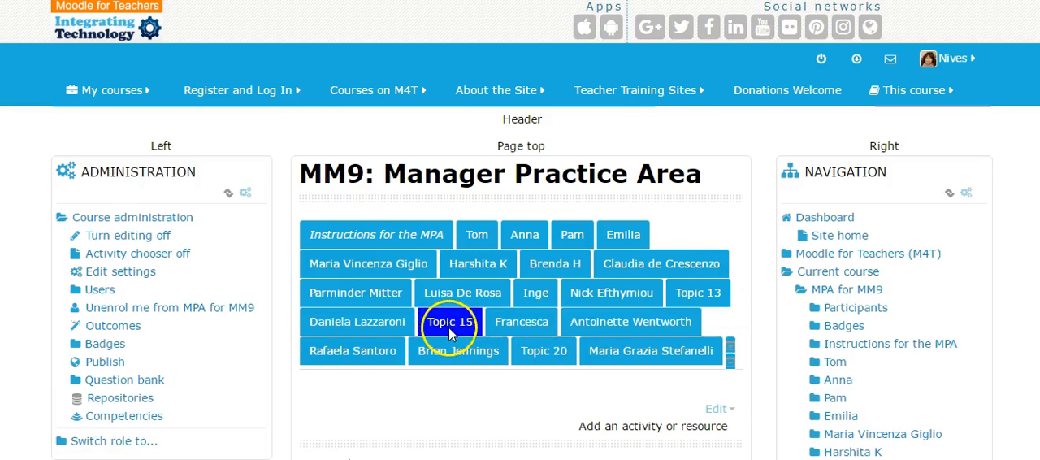
- Open the Topic 13 section and compare its tab with the recolored Topic 15 tab
click(451, 322)
scroll(707, 260, down, 1)
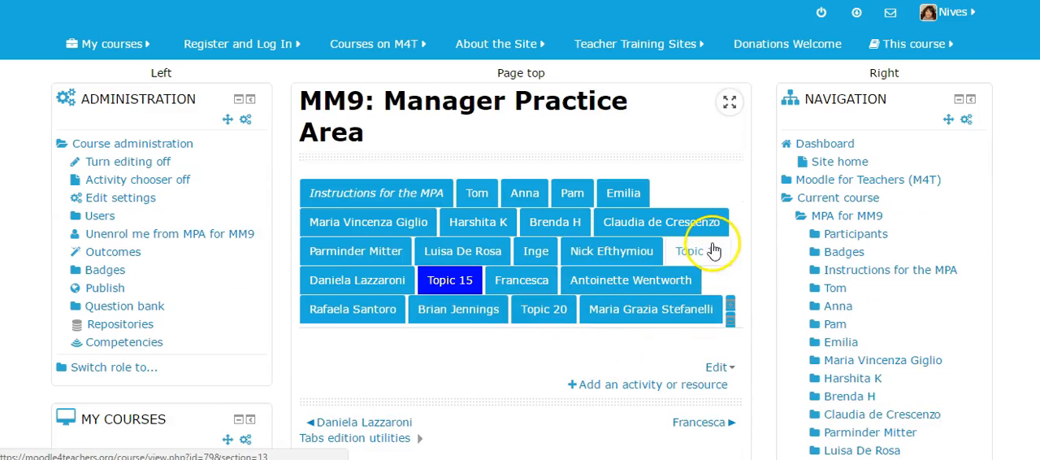
click(703, 257)
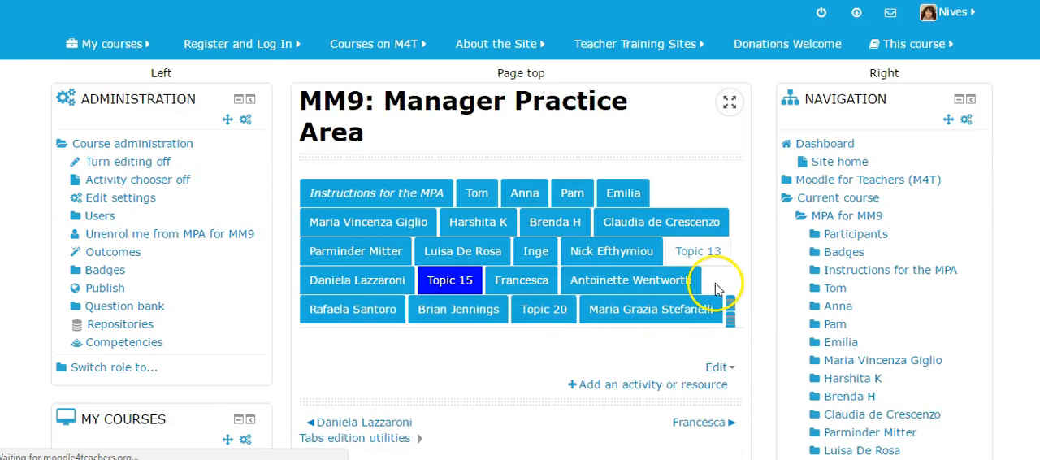
scroll(576, 314, down, 3)
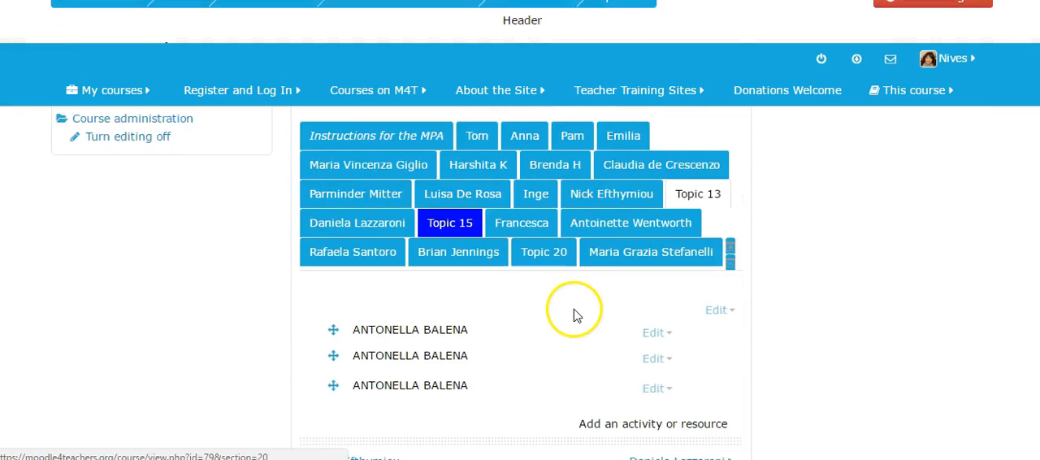
scroll(723, 269, up, 1)
click(721, 268)
click(695, 284)
scroll(768, 291, down, 10)
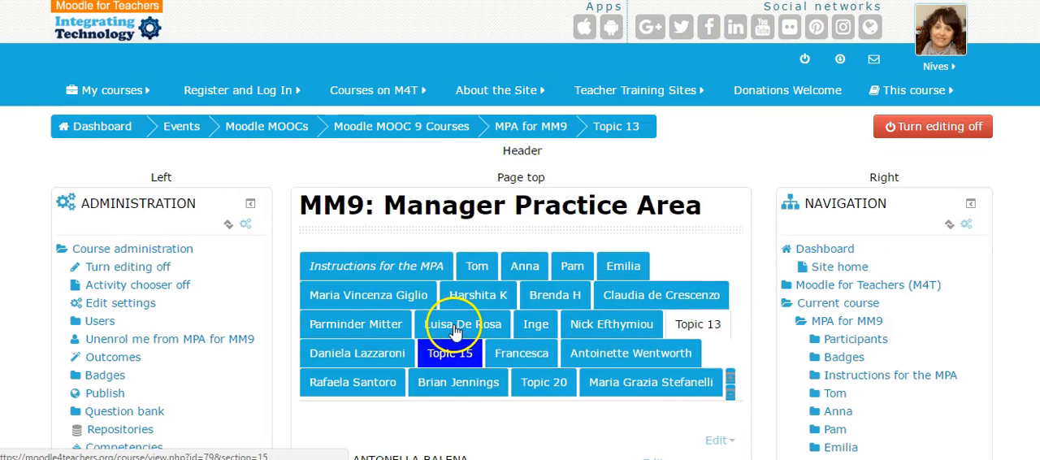
- Return to the Topic 15 section and look over its tab and page content
scroll(458, 332, down, 1)
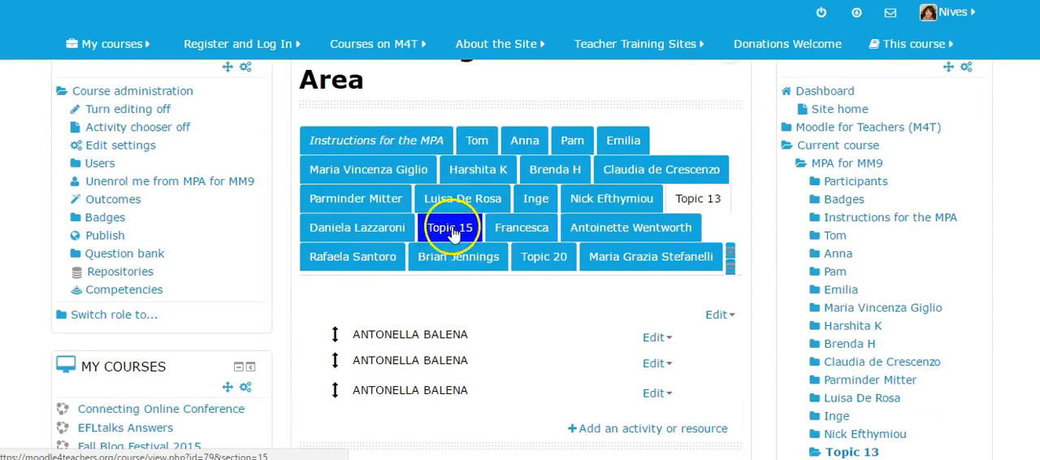
scroll(452, 231, down, 1)
click(469, 177)
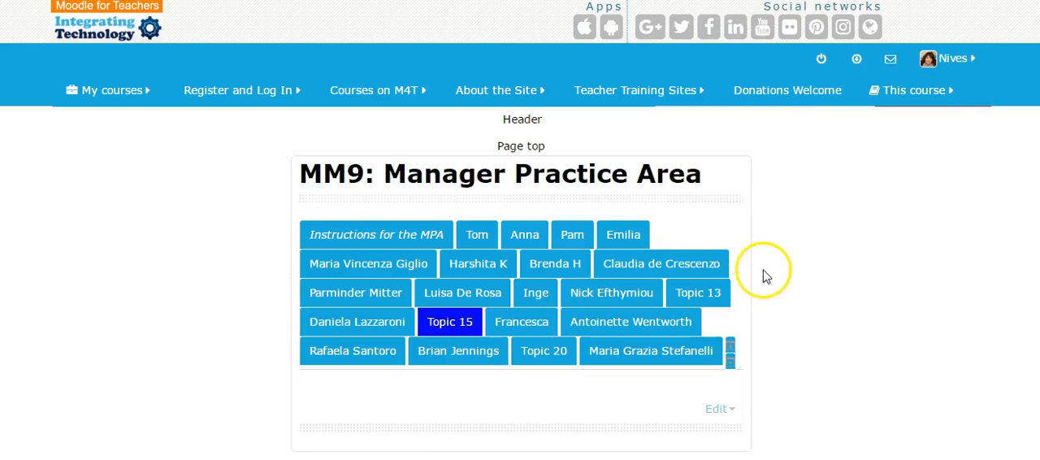
scroll(605, 315, down, 1)
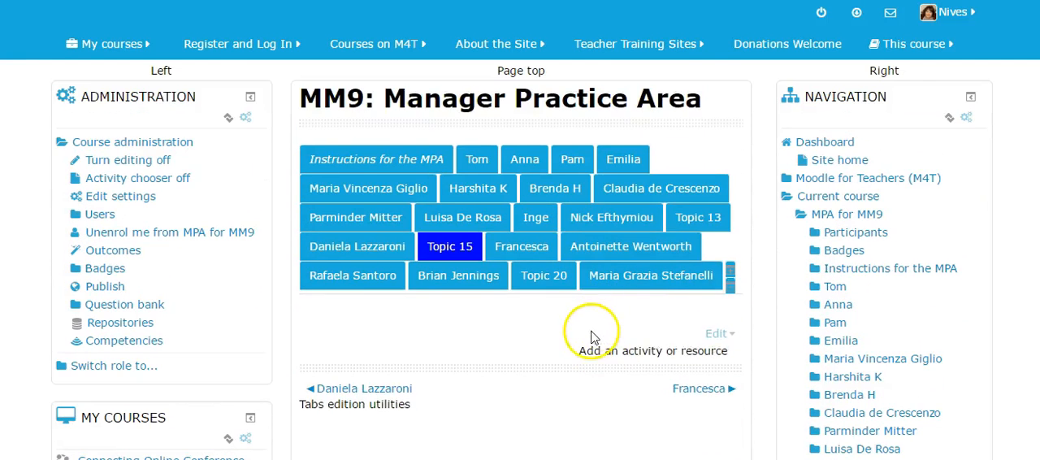